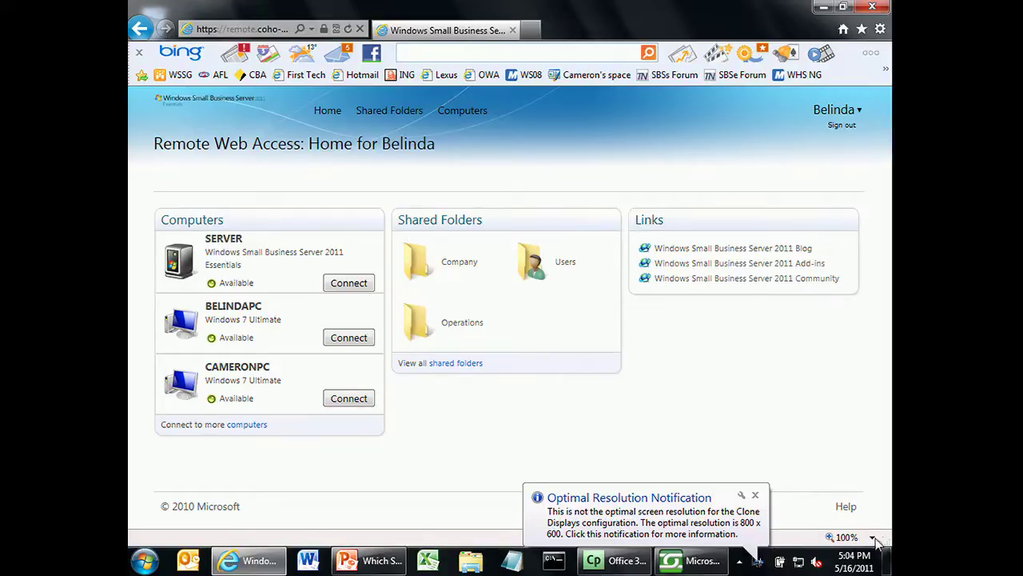
- Dismiss the resolution notification and copy the Remote Web Access page address into the Bing search box, showing it from its beginning
left_click(756, 496)
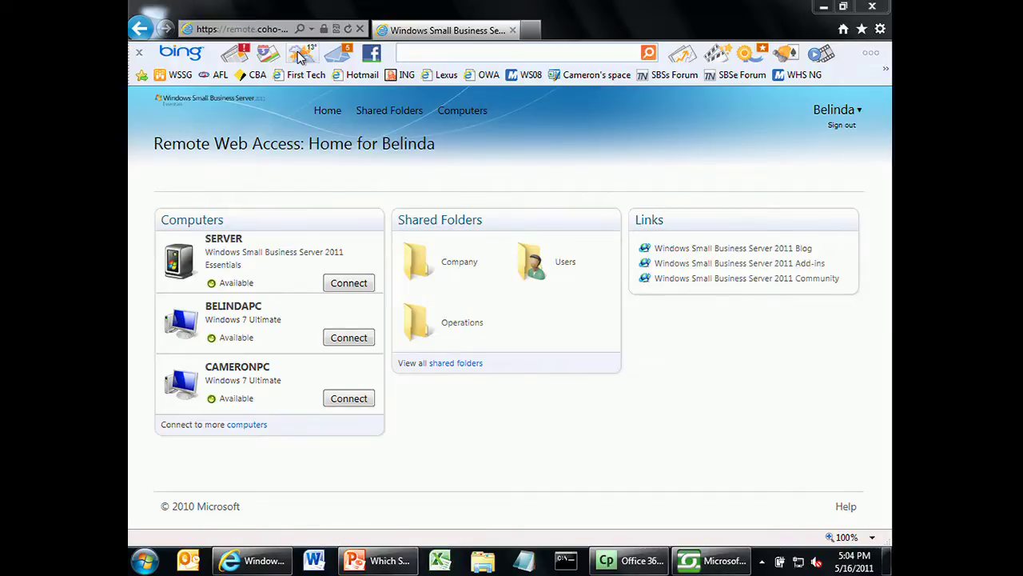
left_click(271, 24)
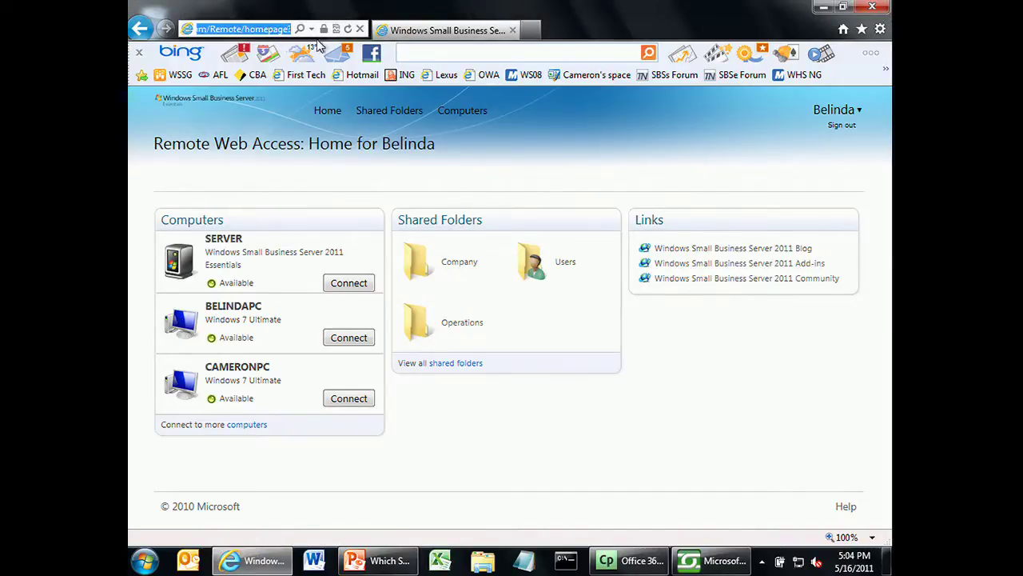
left_click(420, 51)
type("https://remote.coho-vineyard.com/Remote/homepage?")
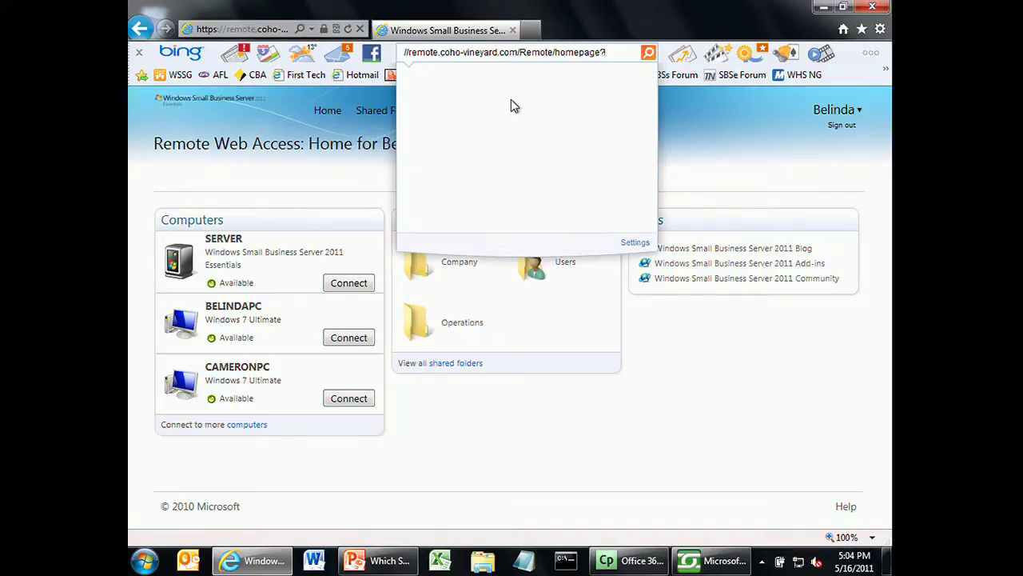
key("Home")
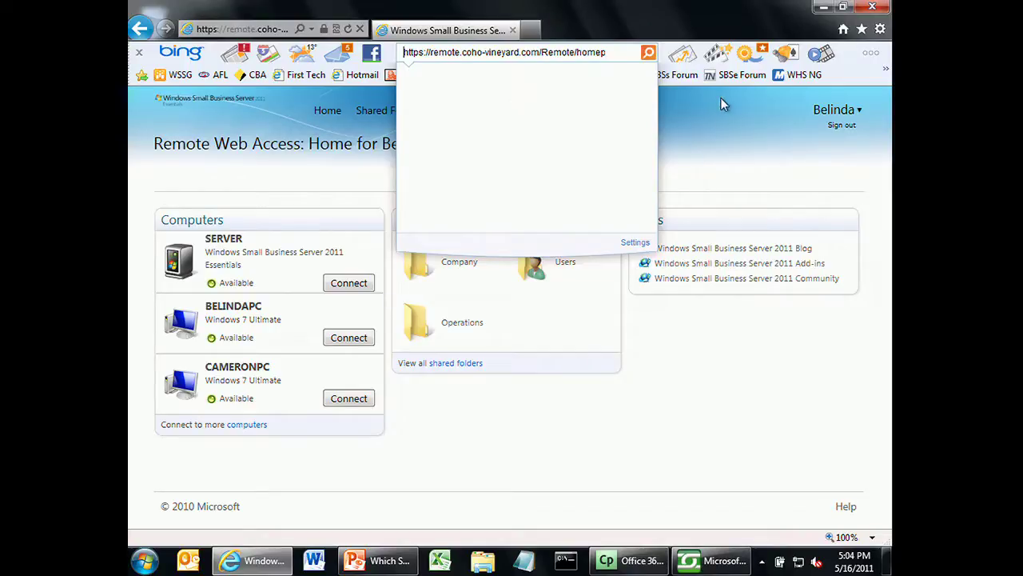
left_click(749, 129)
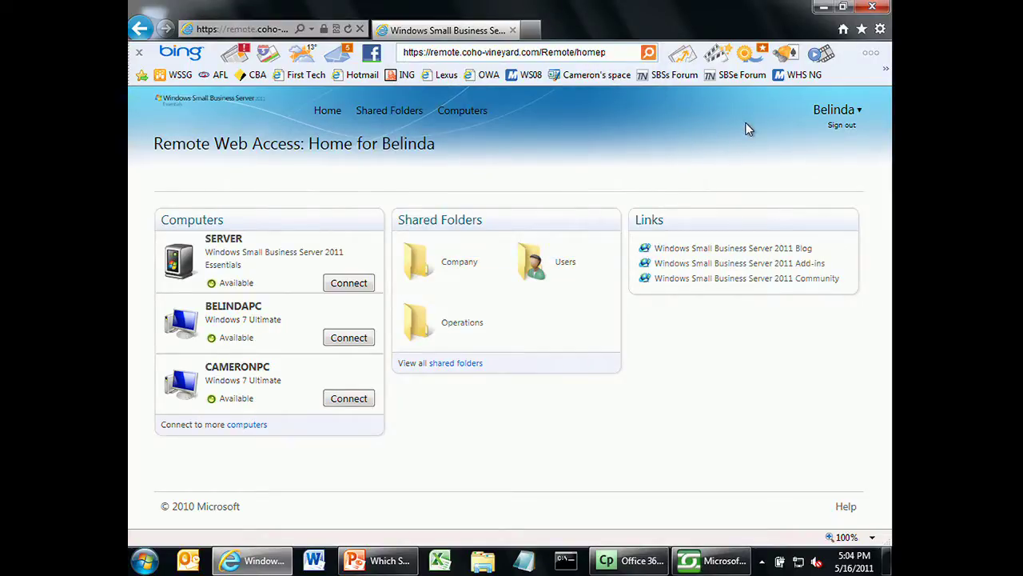
- Try to connect to SERVER, and sign in to Remote Web Access again with the user name and account password
left_click(350, 285)
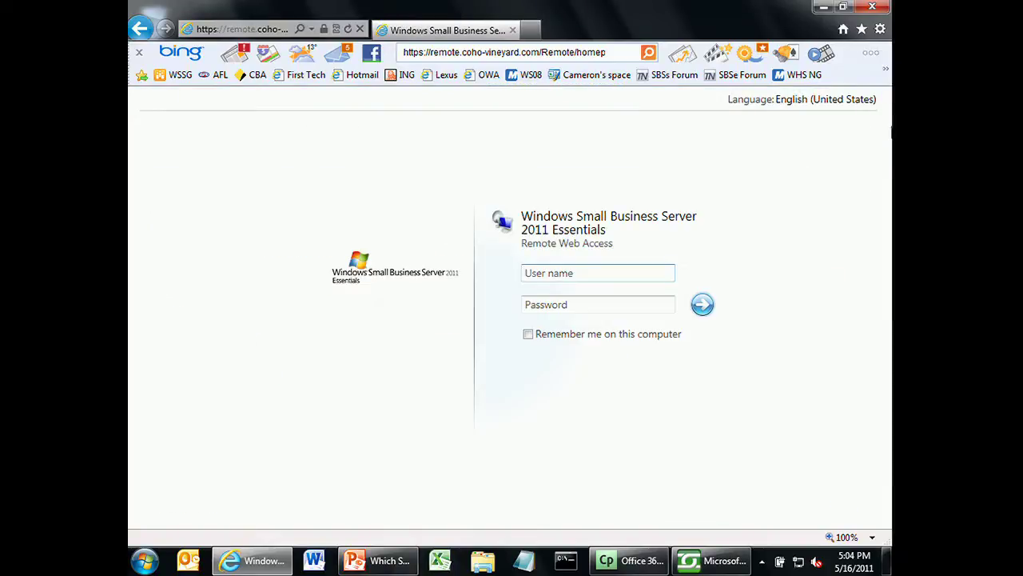
type("belinda")
key("Tab")
type("••••••••••")
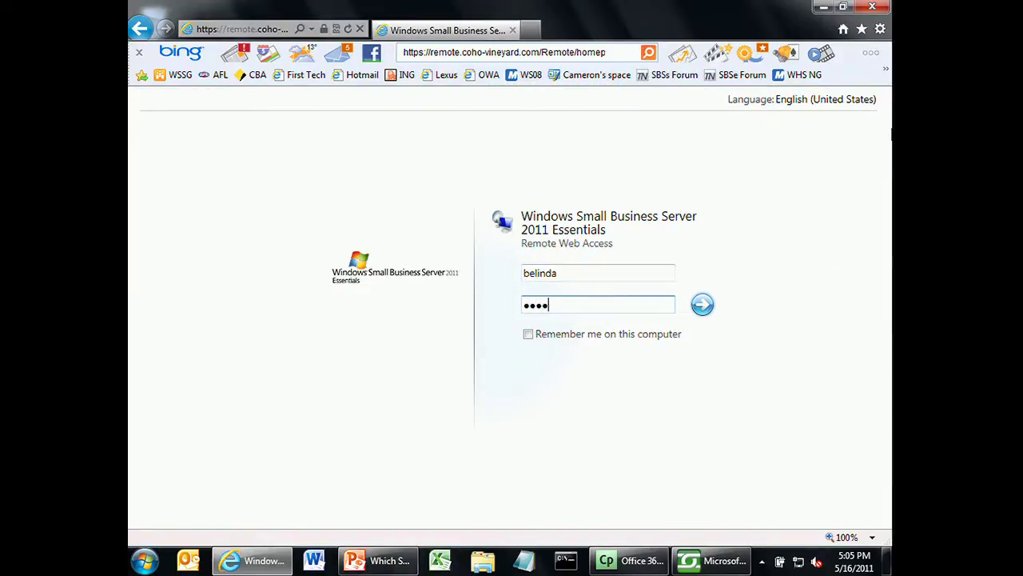
key("Return")
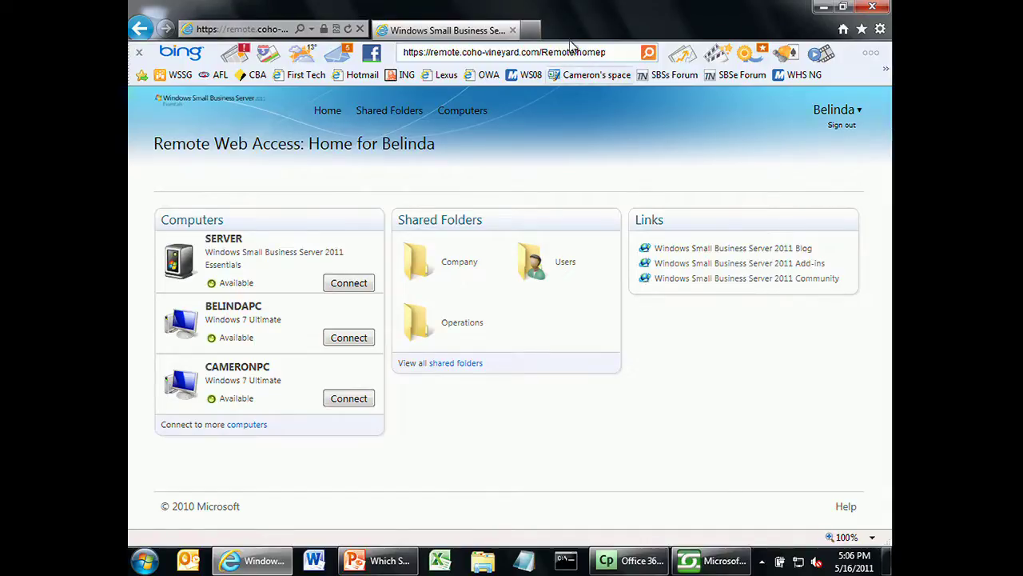
- Look through the Presentations folder in the Company shared folder and return to the Remote Web Access home page
left_click(456, 270)
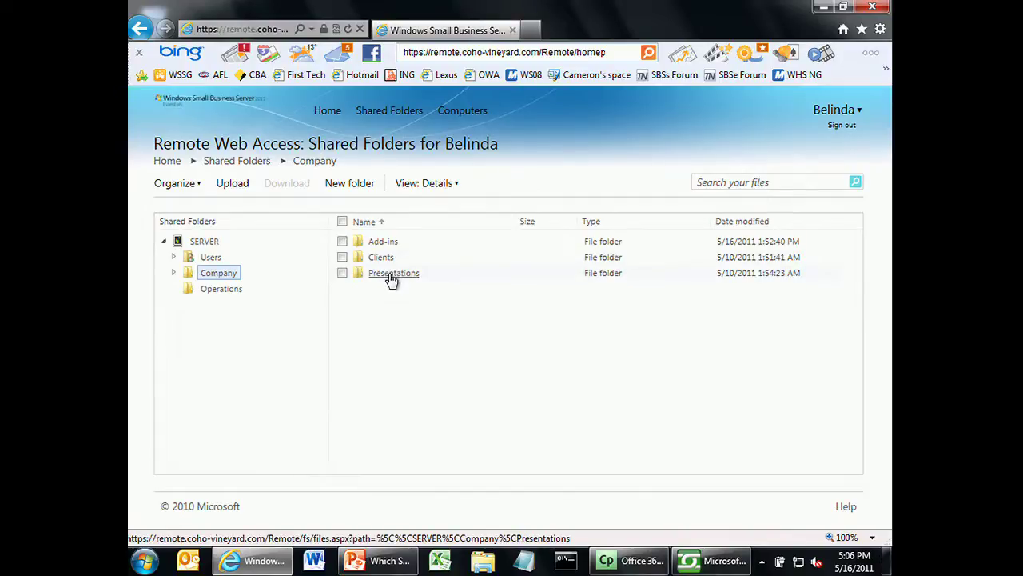
left_click(391, 275)
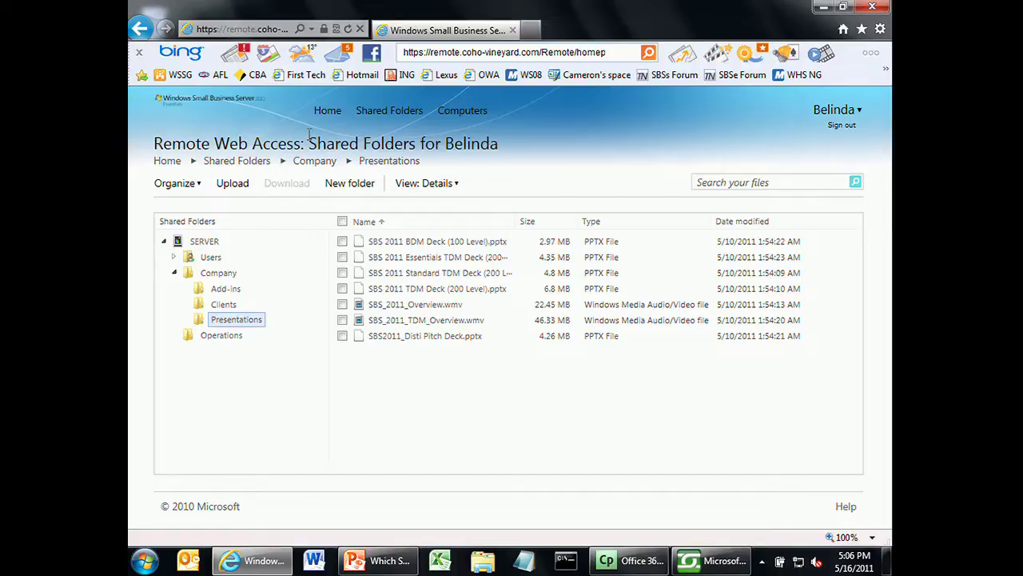
left_click(329, 116)
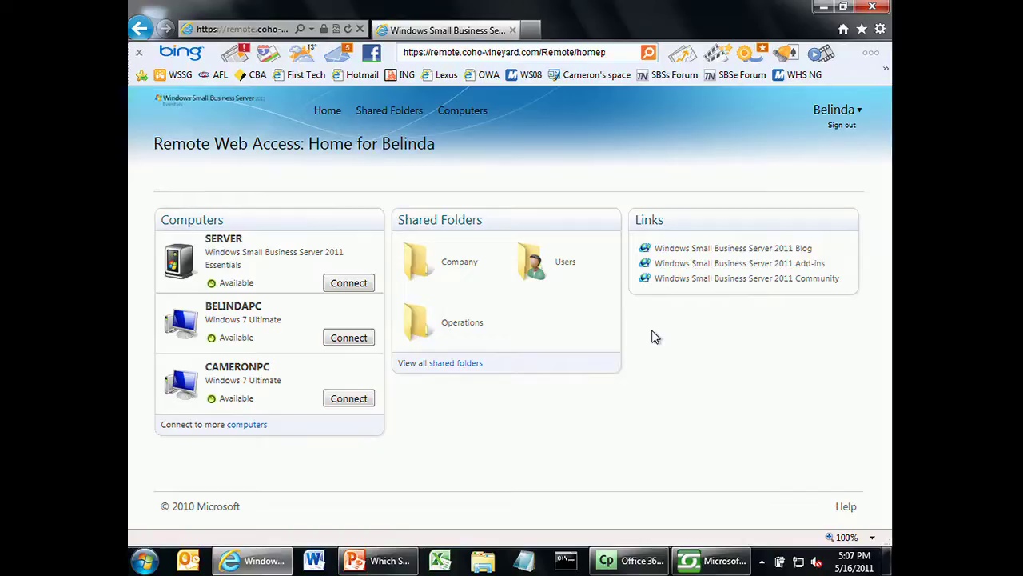
- Connect to SERVER's Dashboard RemoteApp, entering the account password and accepting the untrusted certificate
left_click(347, 283)
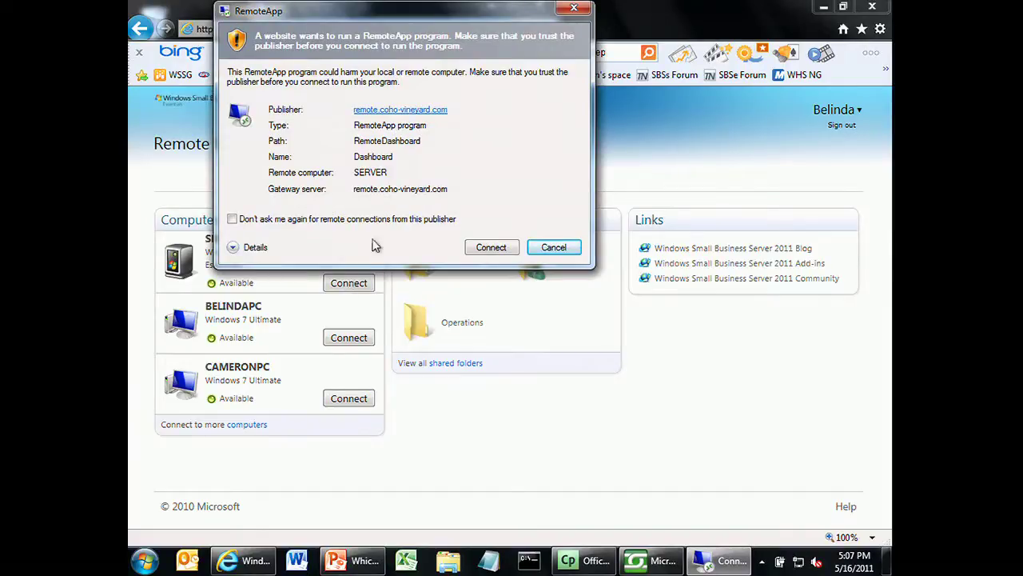
left_click(490, 248)
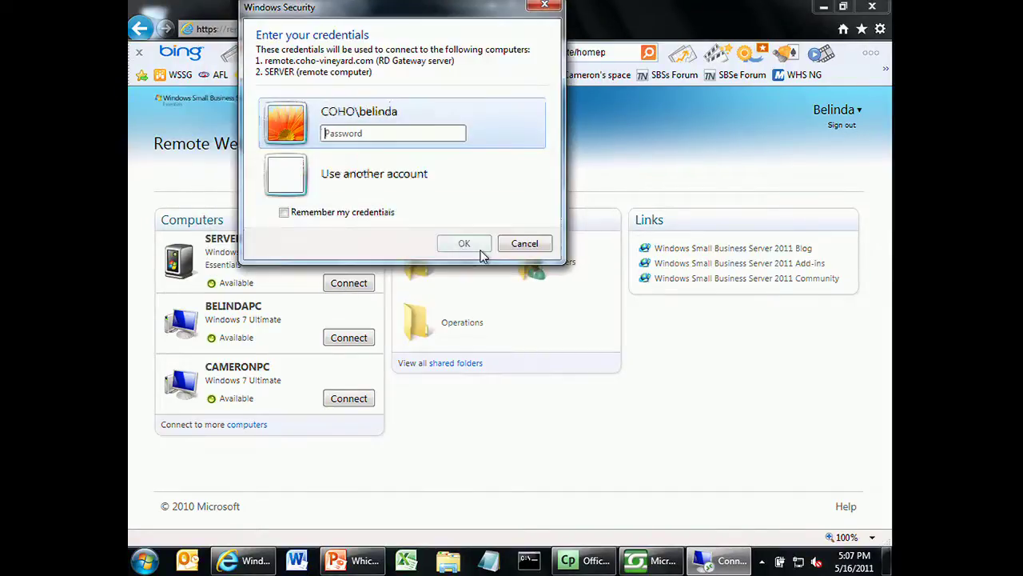
type("•••••••••••")
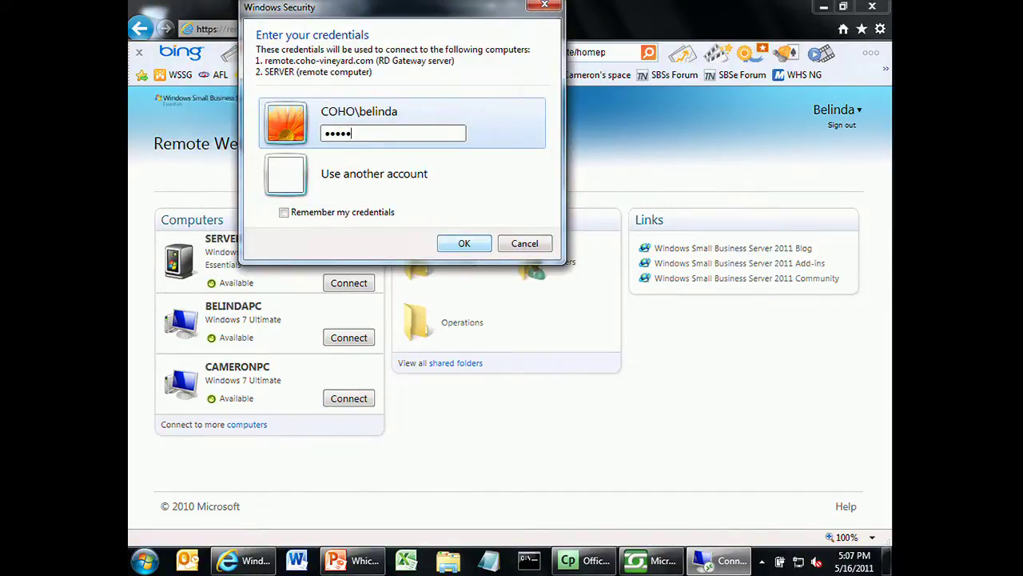
left_click(481, 249)
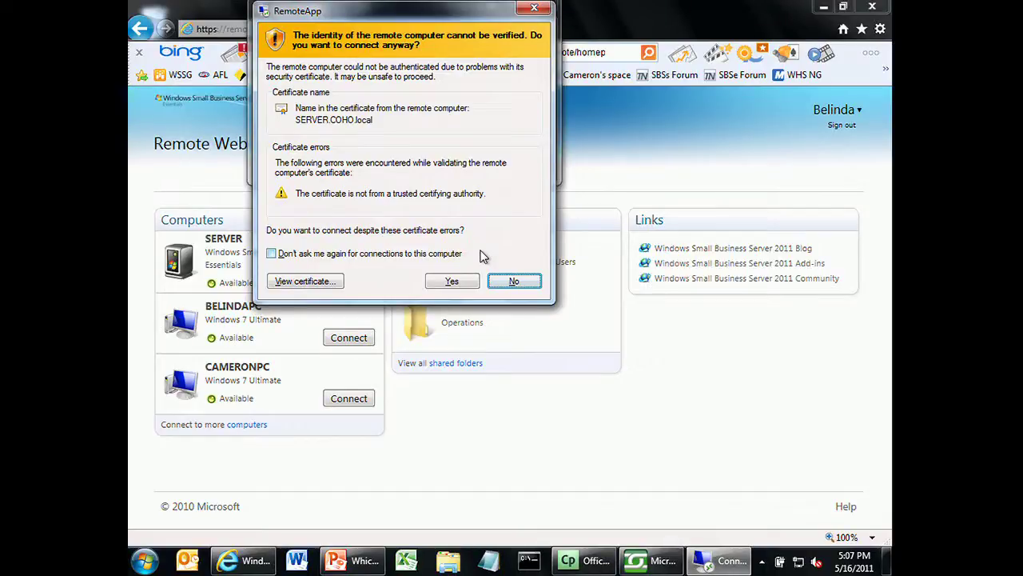
left_click(452, 282)
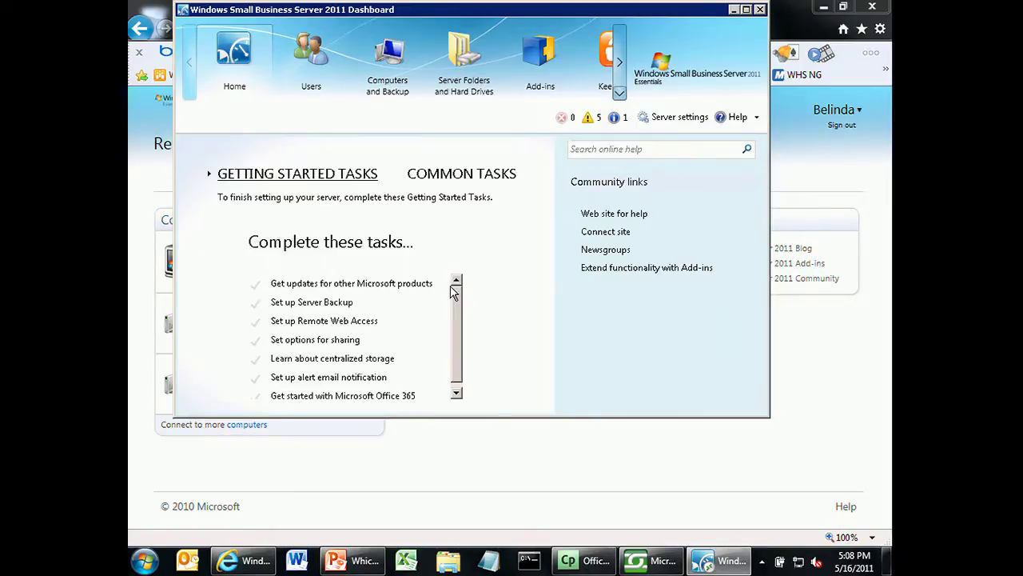
- Maximize the Dashboard and examine the Remote Web Access permission of each account in the Users list
double_click(382, 9)
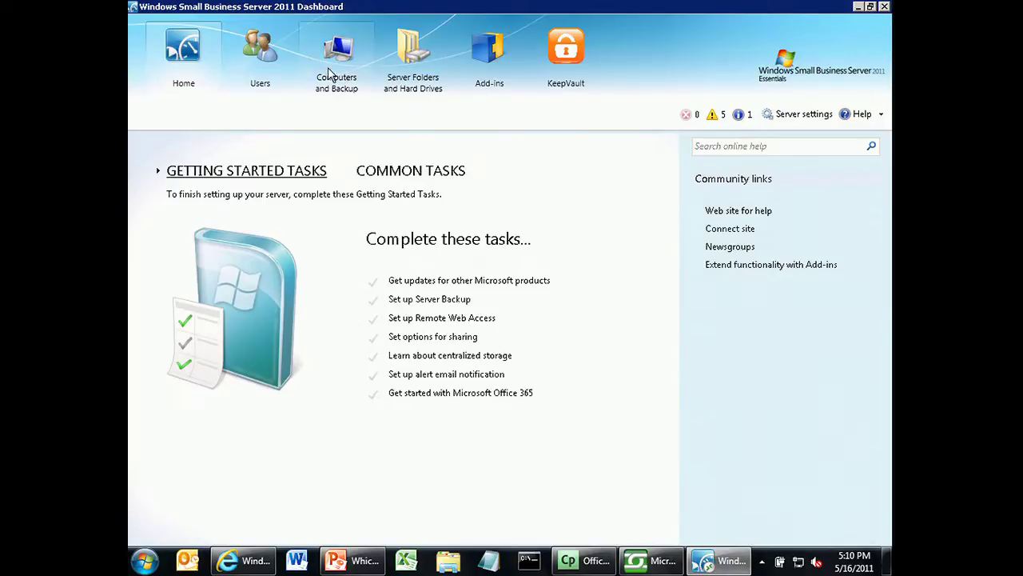
left_click(272, 53)
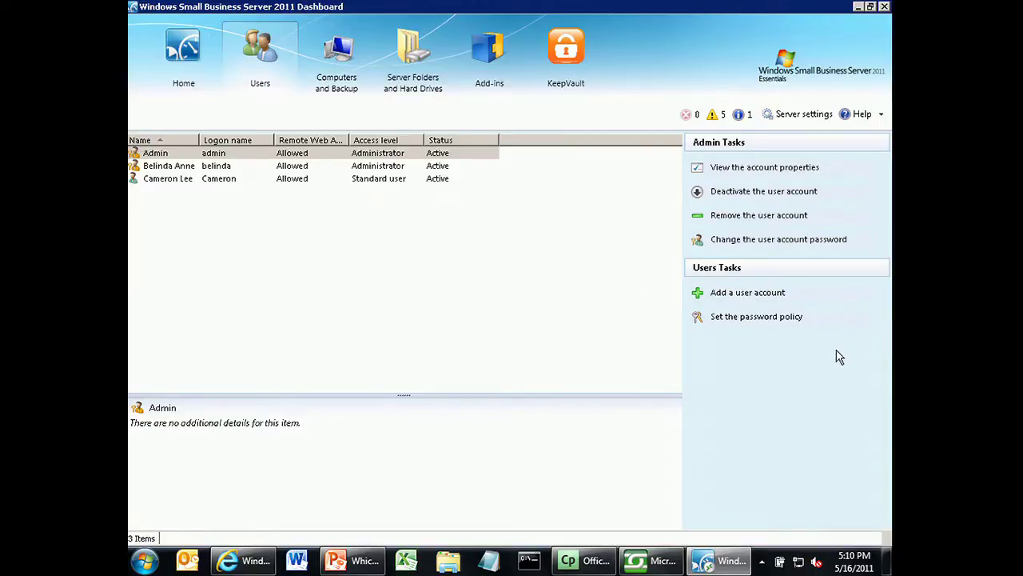
left_click(276, 166)
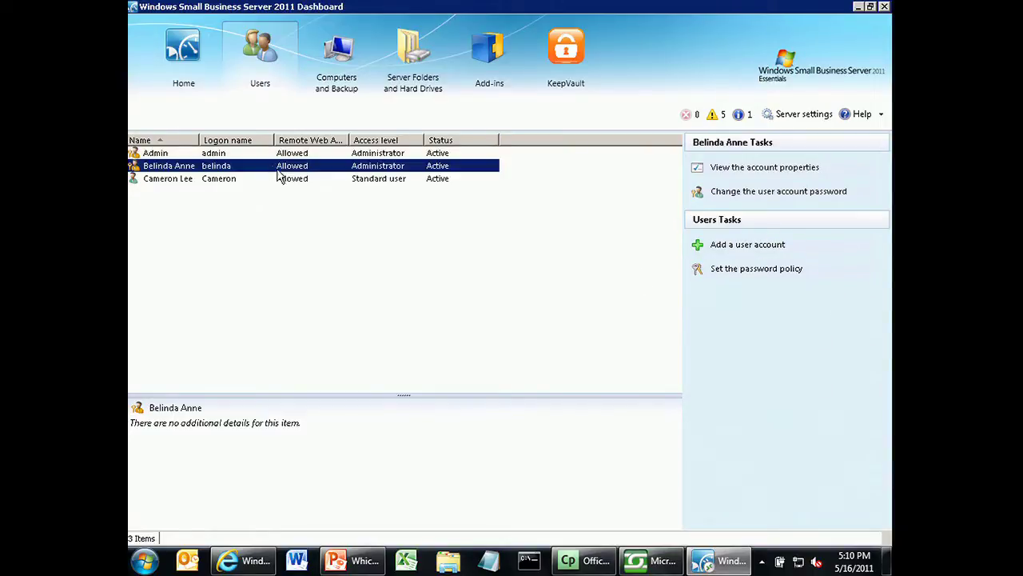
left_click(281, 178)
left_click(298, 158)
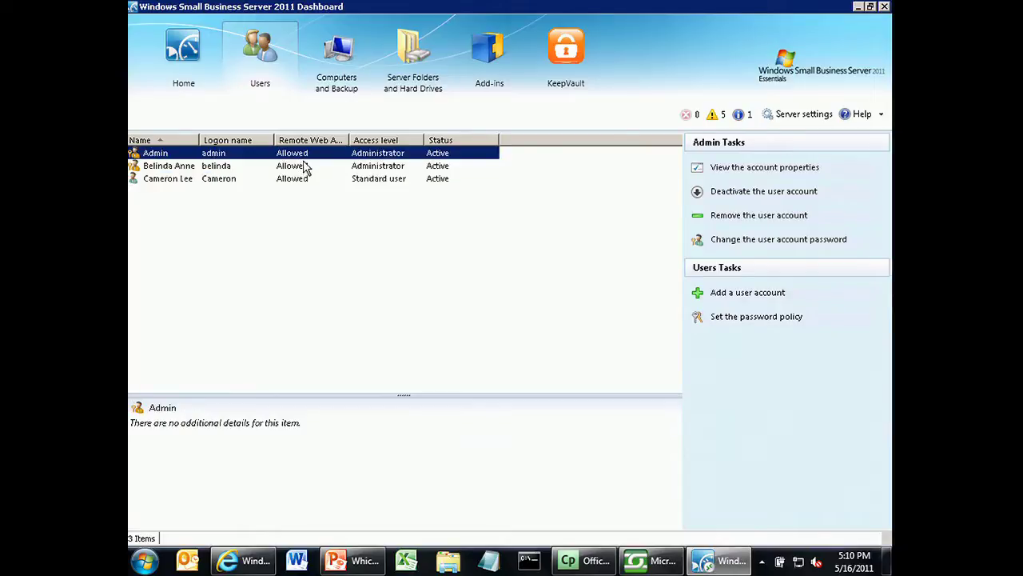
left_click(307, 169)
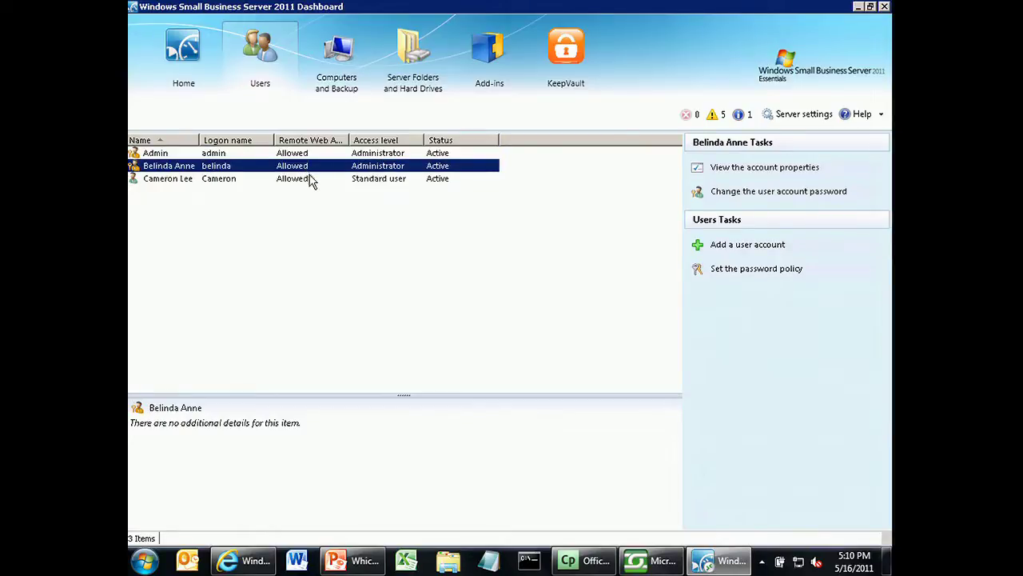
- View the account properties of the existing standard user and close them without changes
left_click(312, 179)
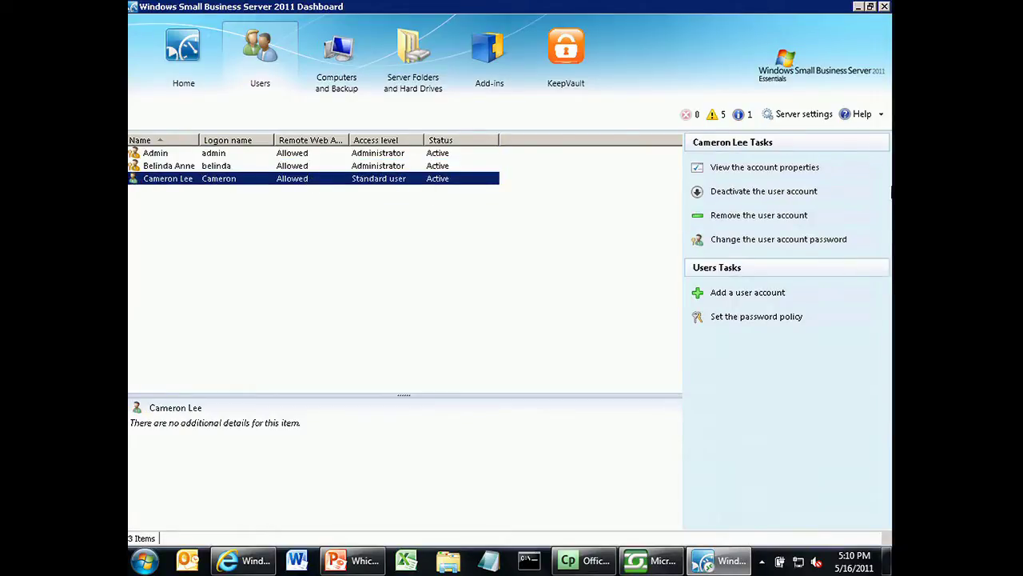
left_click(766, 168)
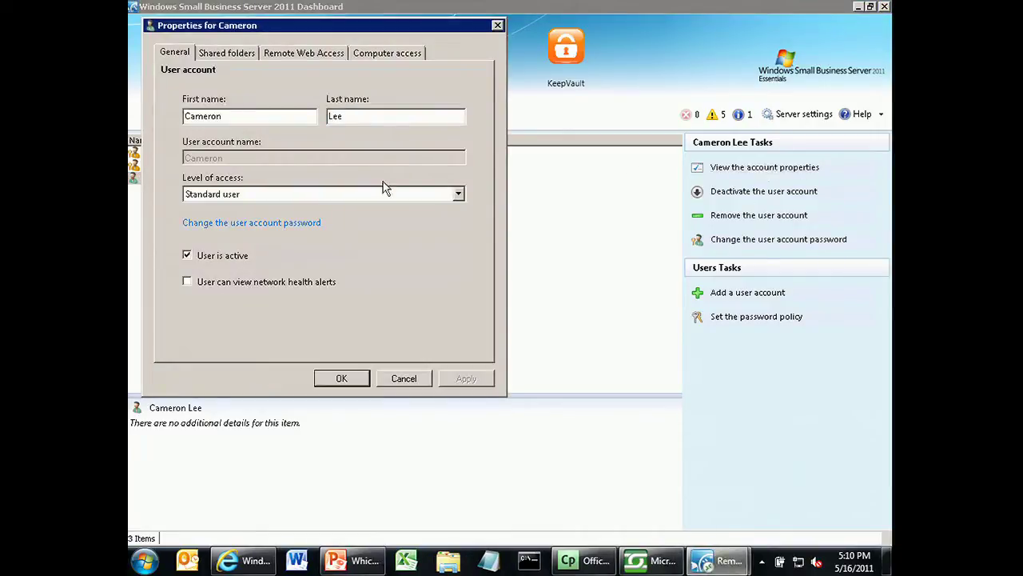
left_click(403, 379)
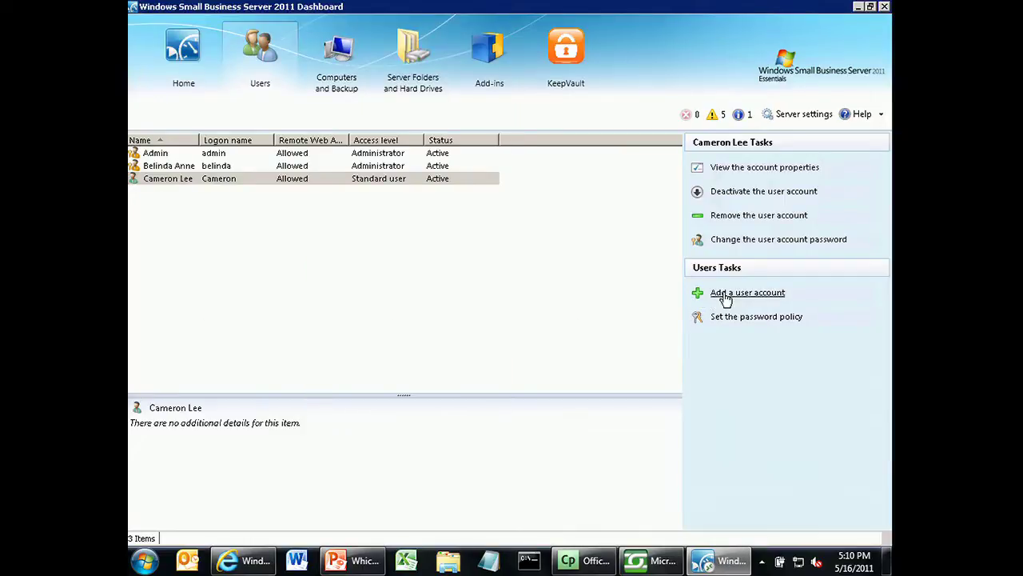
- Start adding a user account with the first name New and the last name User
left_click(726, 296)
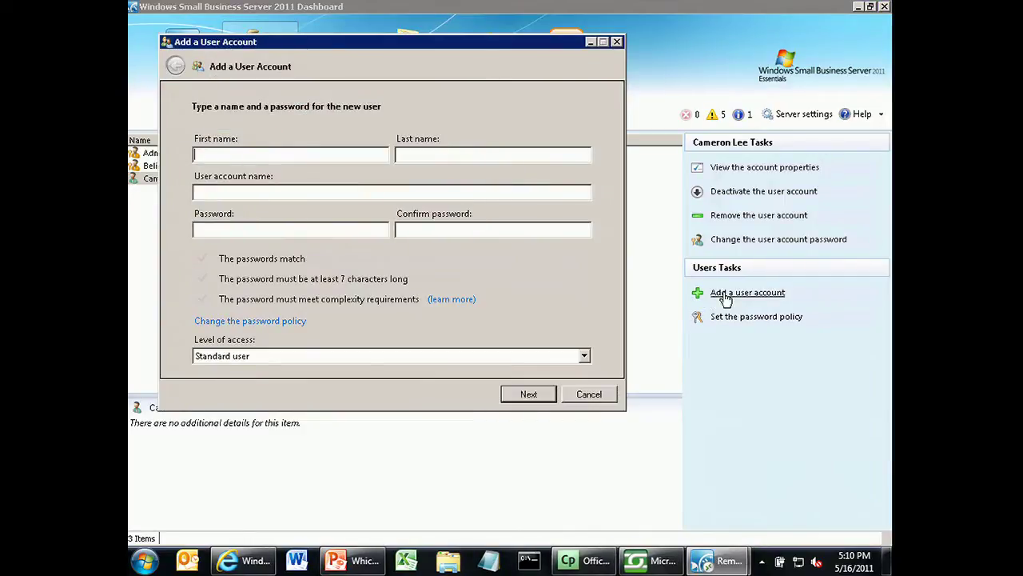
type("New")
key("Tab")
type("usre")
key("BackSpace")
key("BackSpace")
key("BackSpace")
key("BackSpace")
type("User")
- Enter and confirm the account password for the new user, keeping the suggested user account name
key("Tab")
key("Tab")
type("**********")
key("Tab")
type("*********")
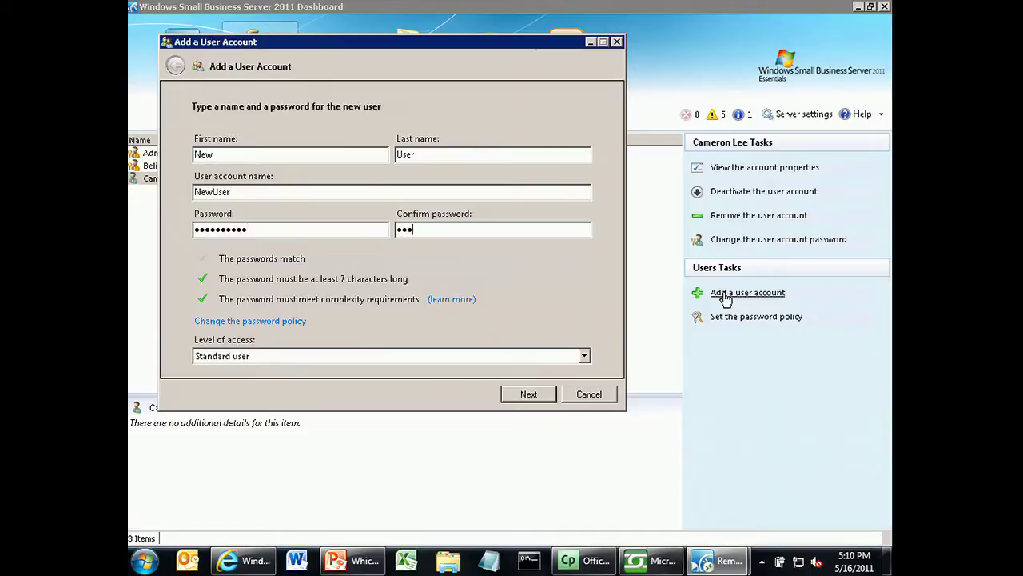
type("*")
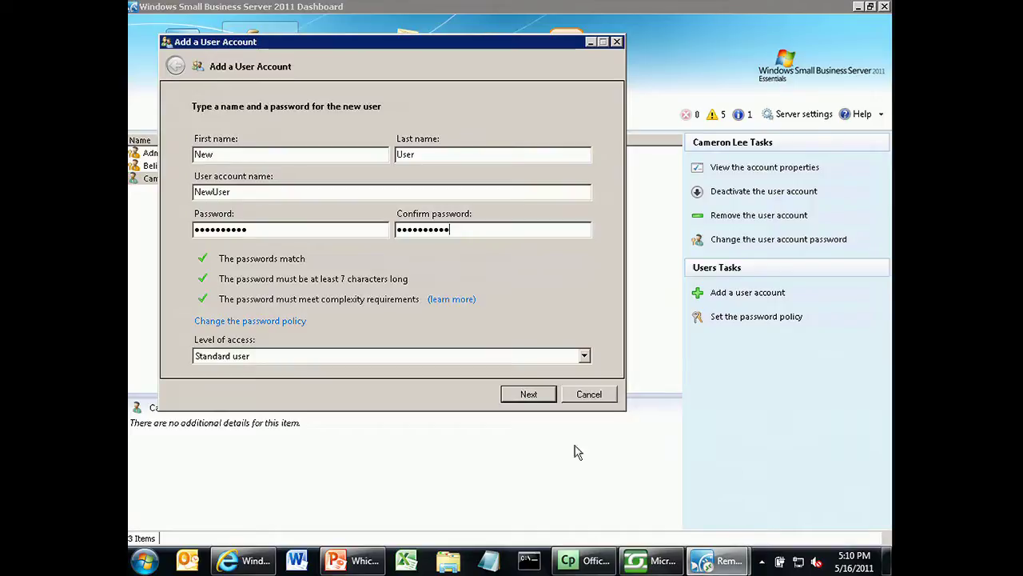
- Set the new account's level of access to Standard user and continue to the shared folder settings
left_click(502, 360)
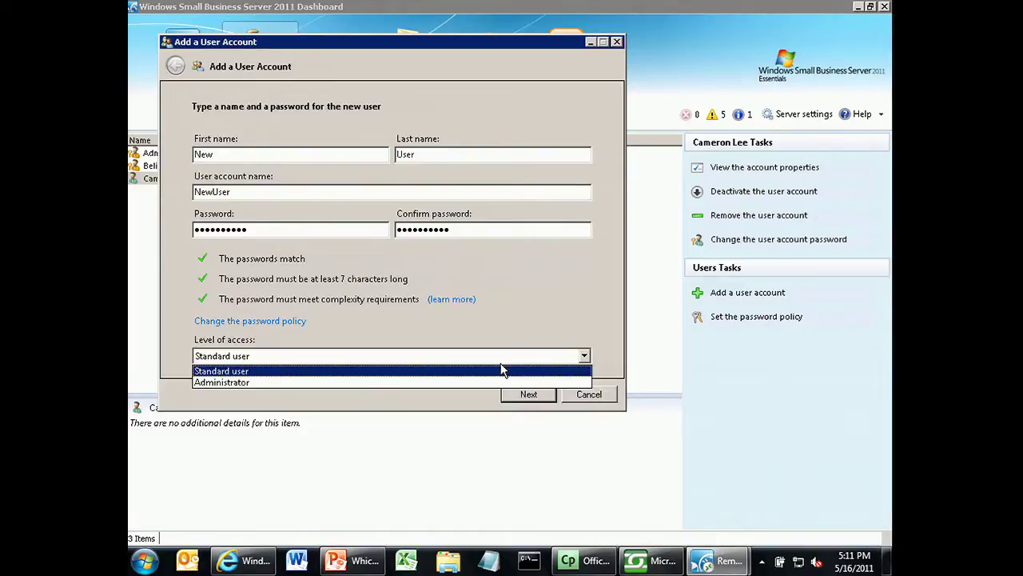
left_click(505, 371)
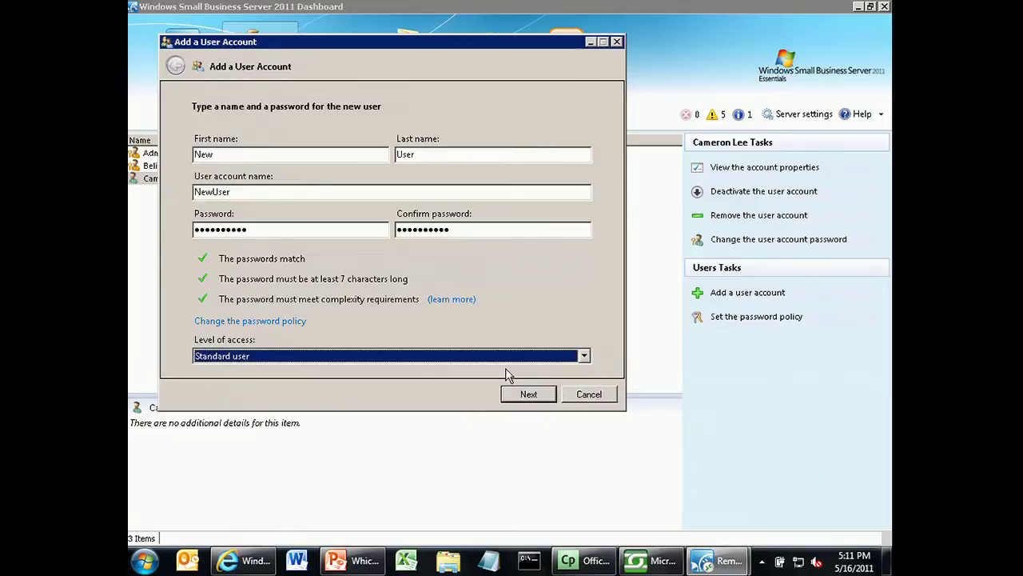
left_click(529, 394)
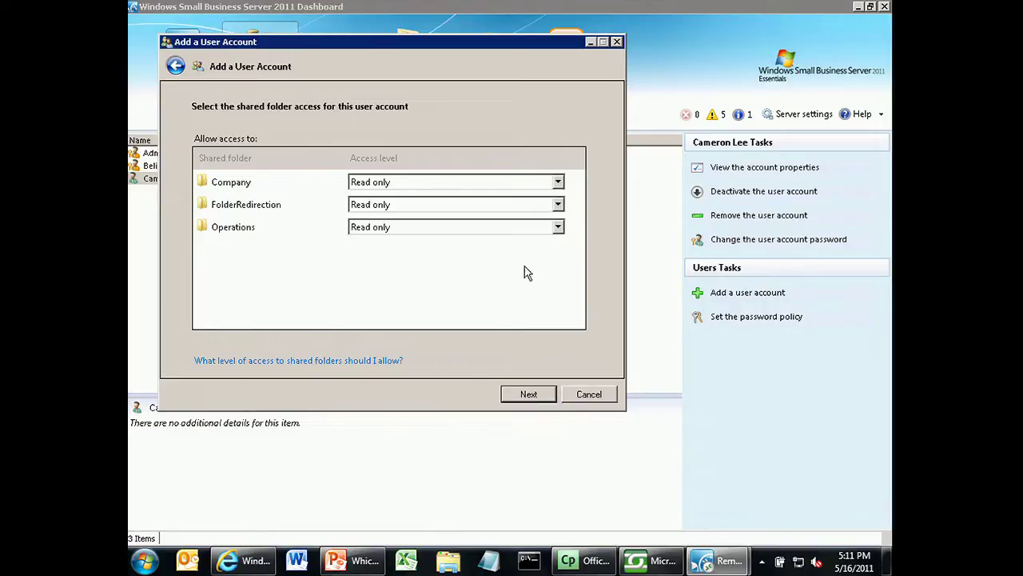
- Give the new account Read/Write access to the Operations shared folder and continue to the Remote Web Access settings
left_click(558, 228)
left_click(551, 241)
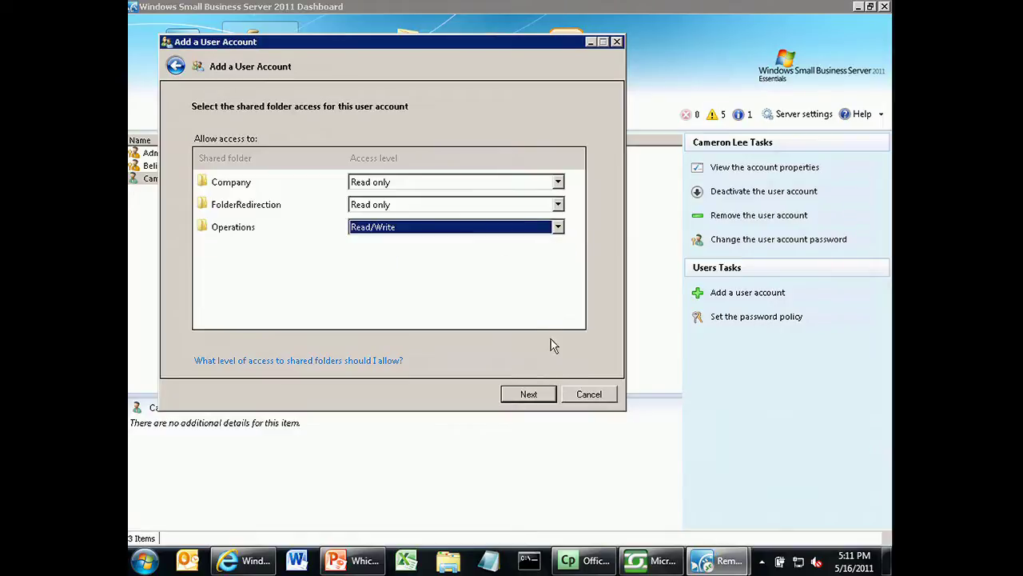
left_click(539, 398)
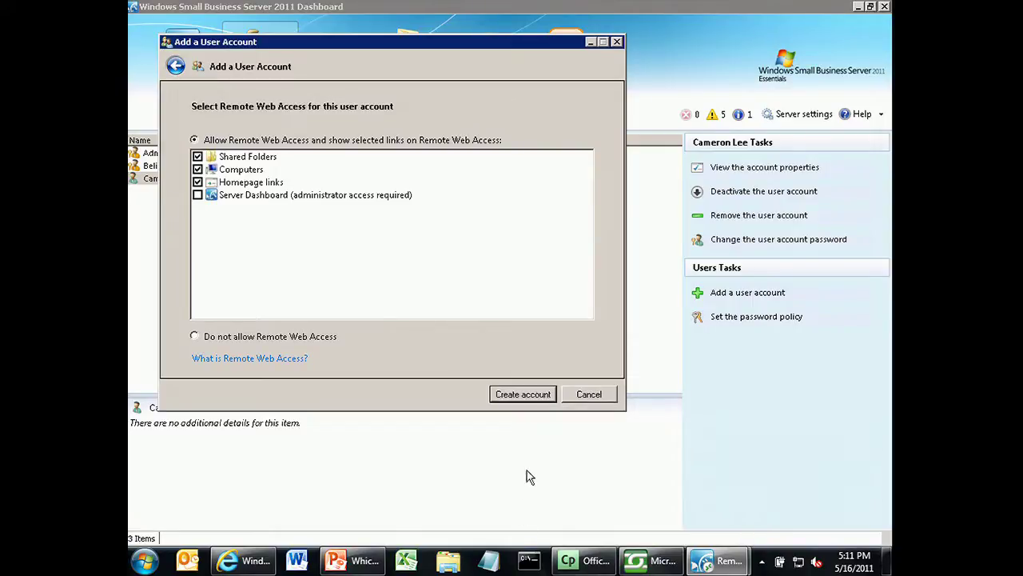
- Create the account with the default Remote Web Access links allowed and close the wizard
left_click(549, 401)
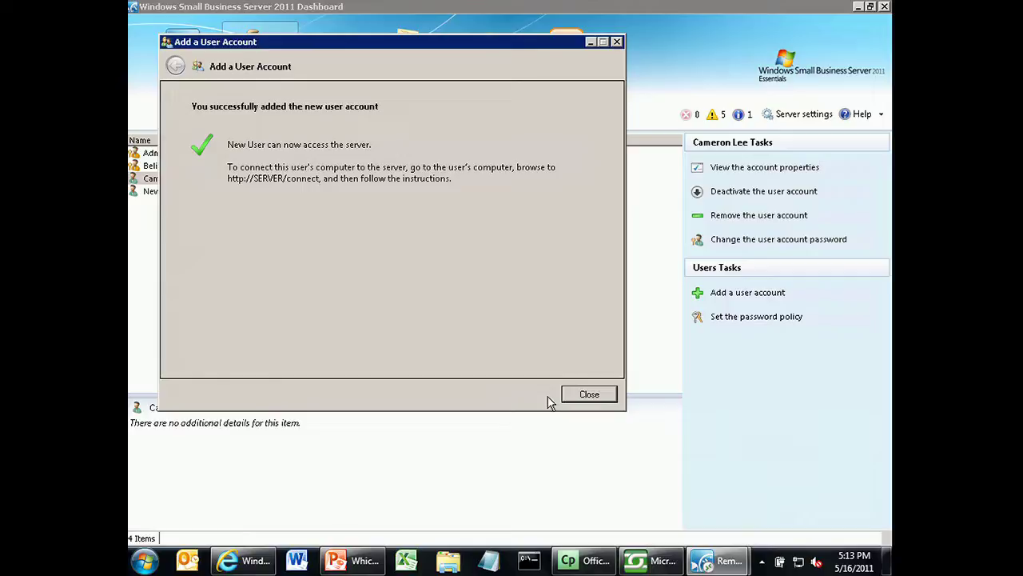
left_click(584, 395)
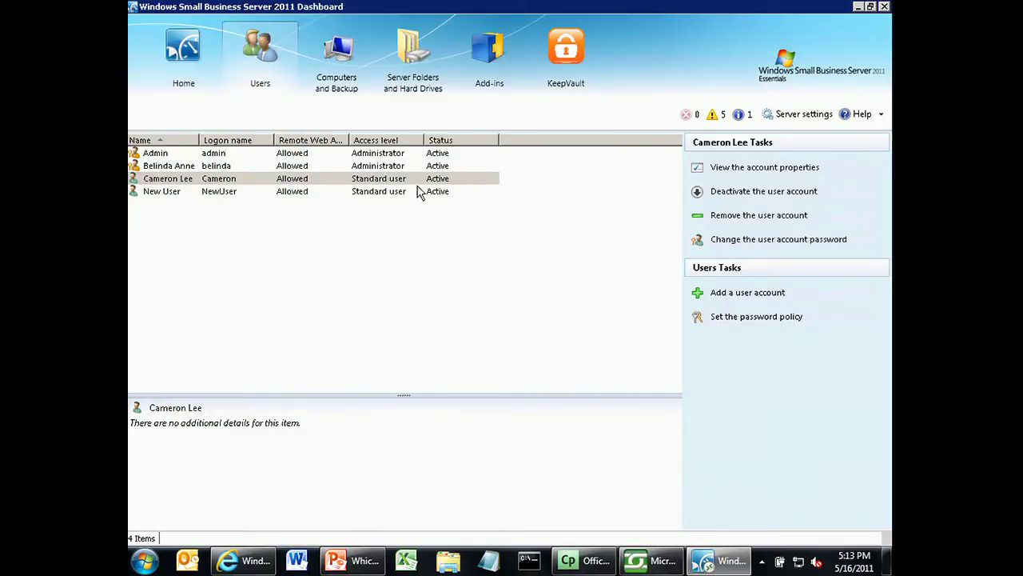
- Review the New User account's general, shared folder, Remote Web Access and computer access properties, and close them without changes
right_click(196, 192)
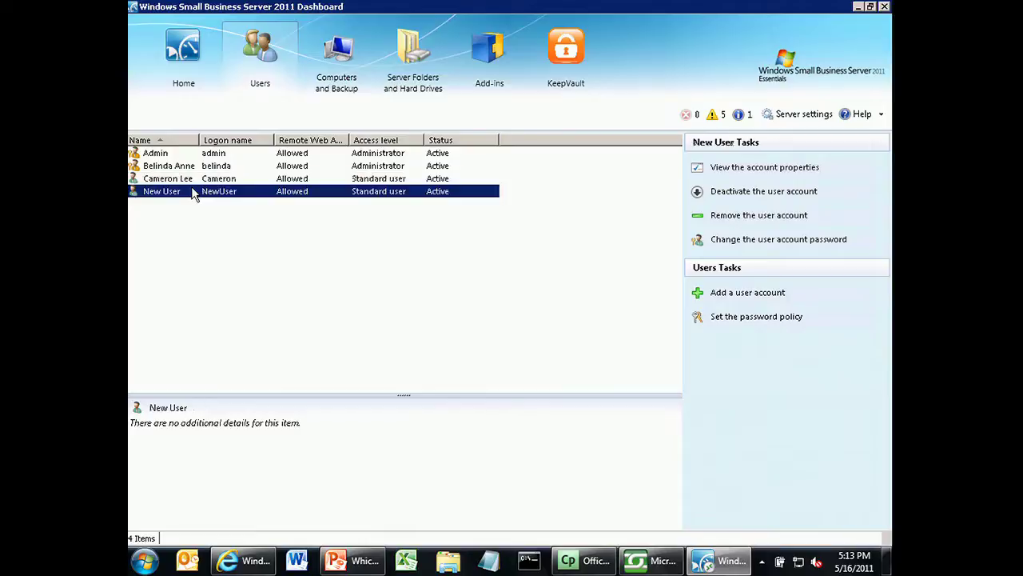
left_click(231, 200)
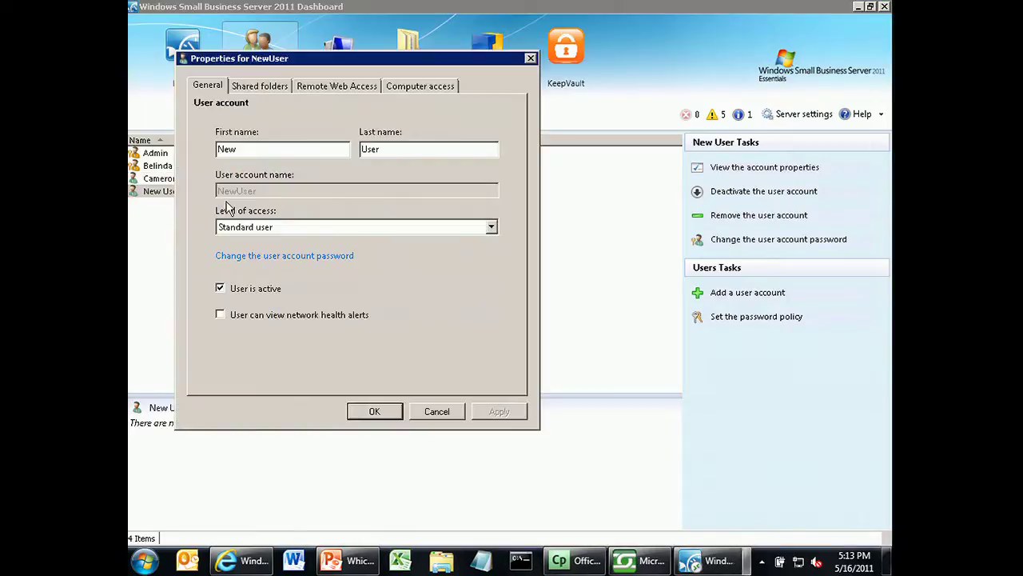
left_click(267, 87)
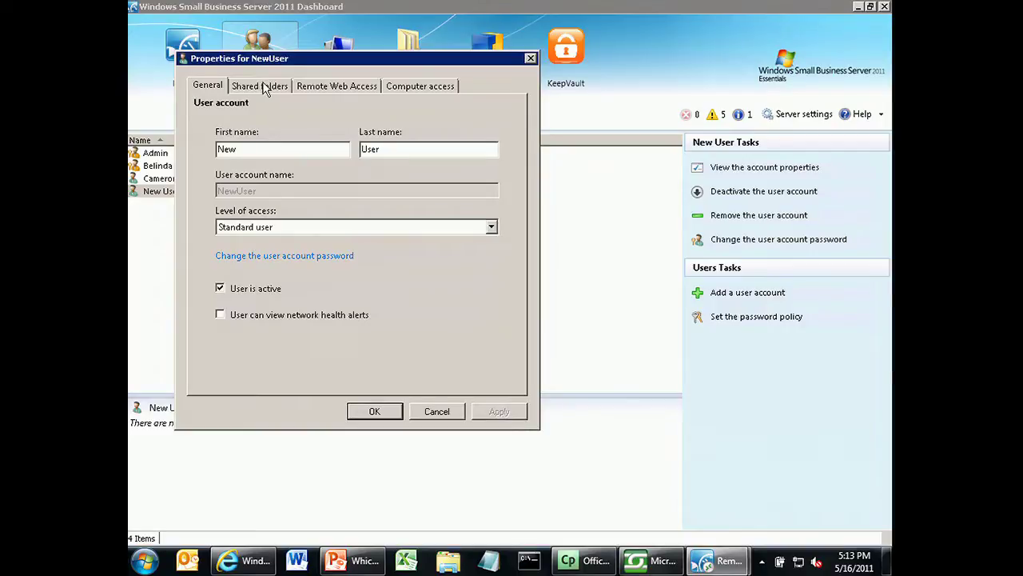
left_click(337, 91)
left_click(404, 87)
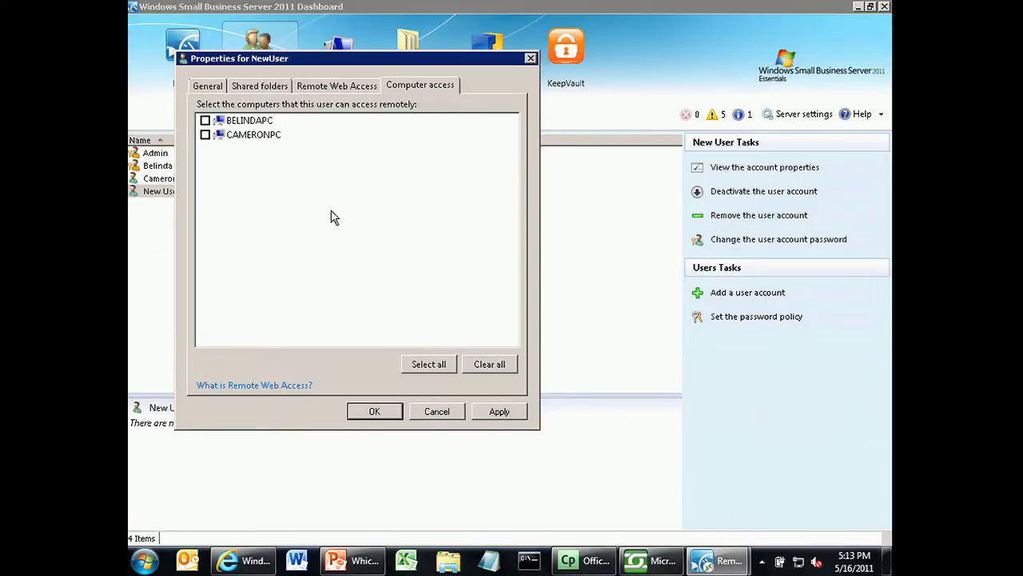
left_click(450, 414)
- Go to Computers and Backup and examine the general information and backup history in CAMERONPC's properties
left_click(339, 47)
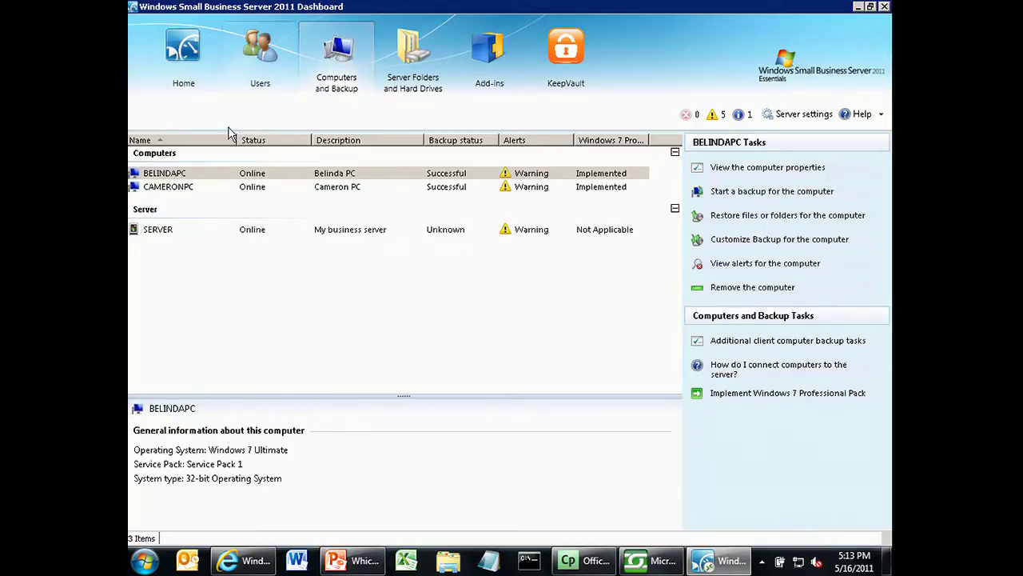
left_click(195, 188)
left_click(190, 175)
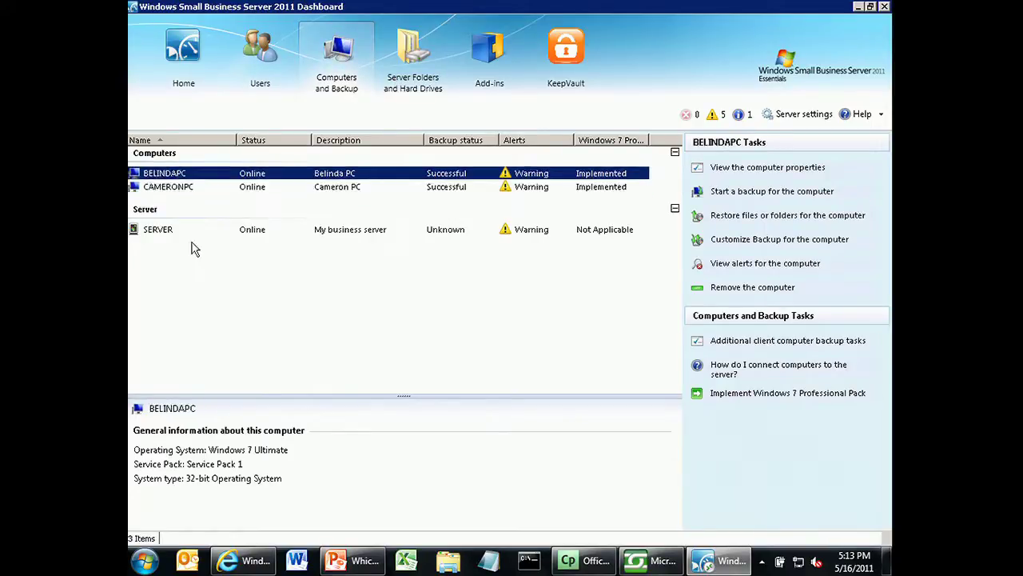
left_click(175, 190)
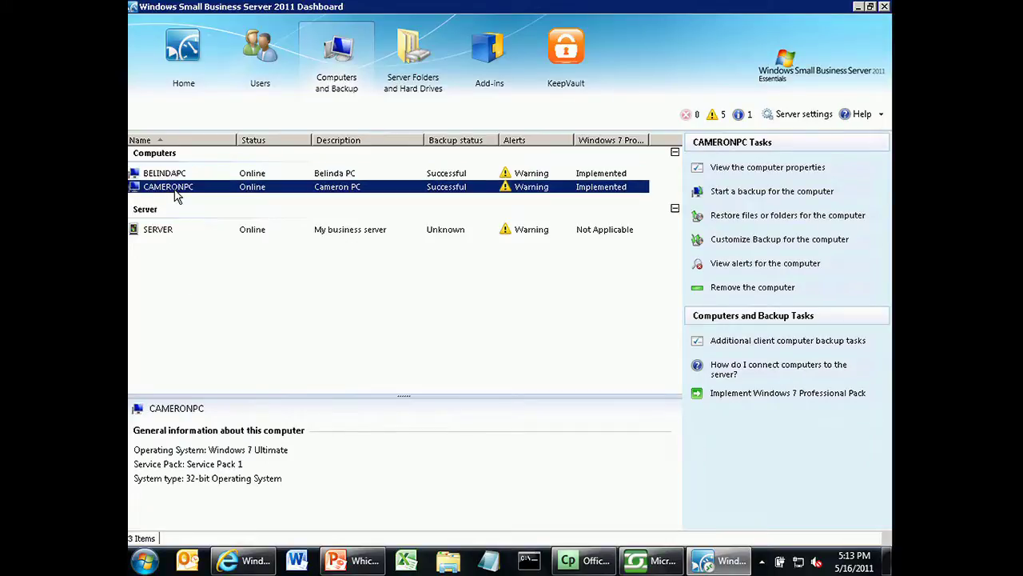
left_click(772, 170)
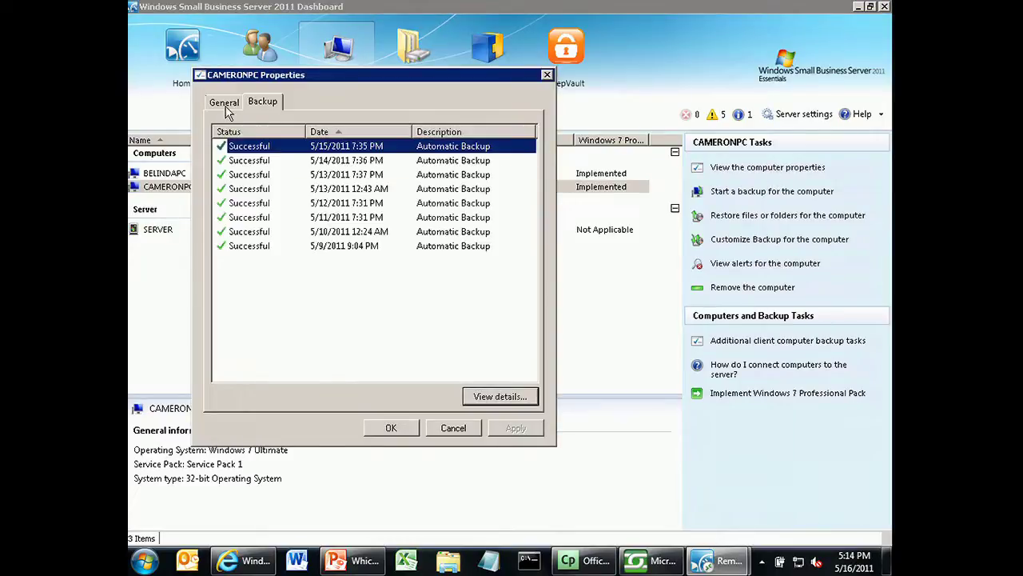
left_click(225, 104)
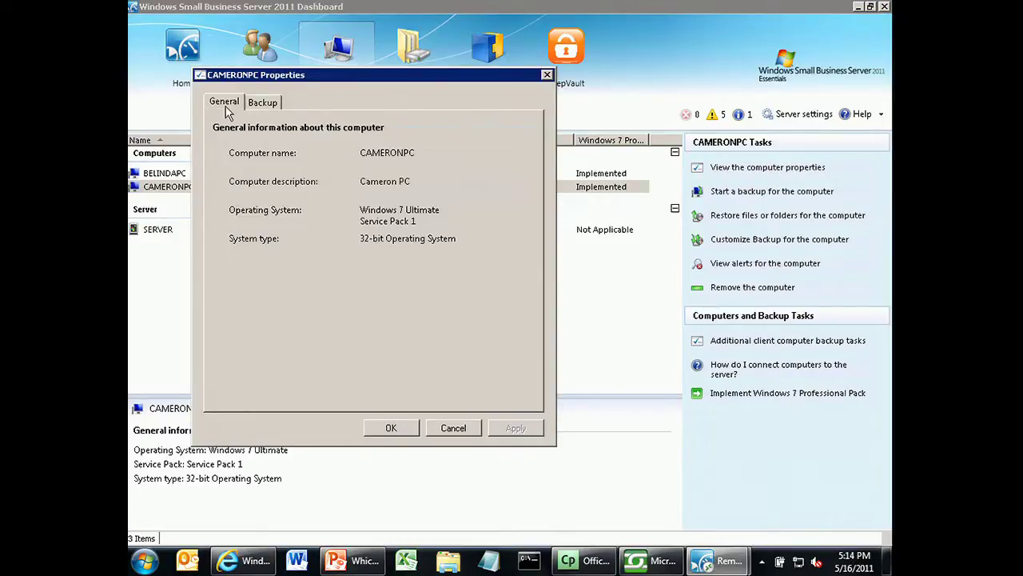
left_click(262, 102)
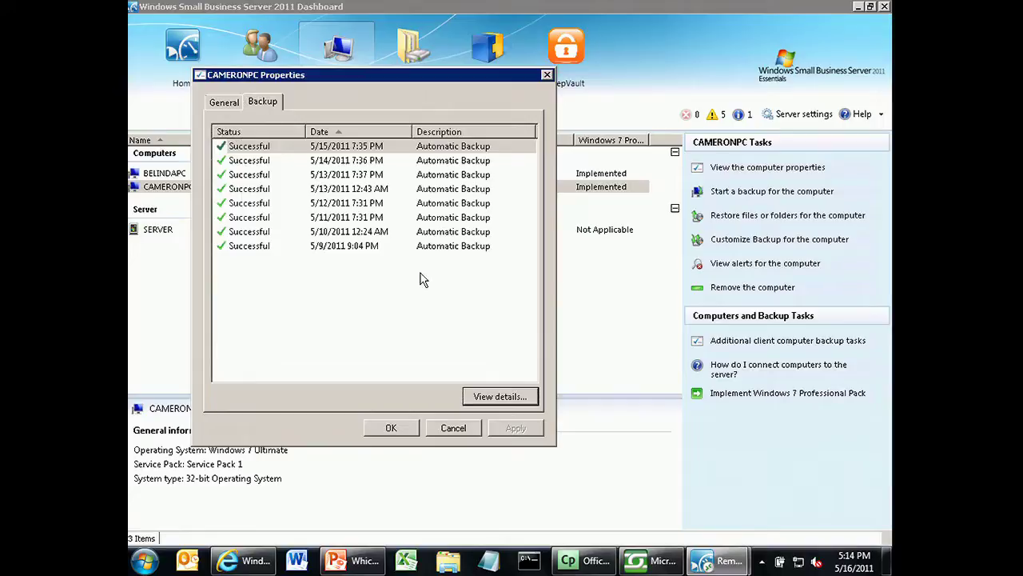
- View the details of CAMERONPC's 5/15/2011 automatic backup, and close the details and the computer properties without changes
left_click(482, 396)
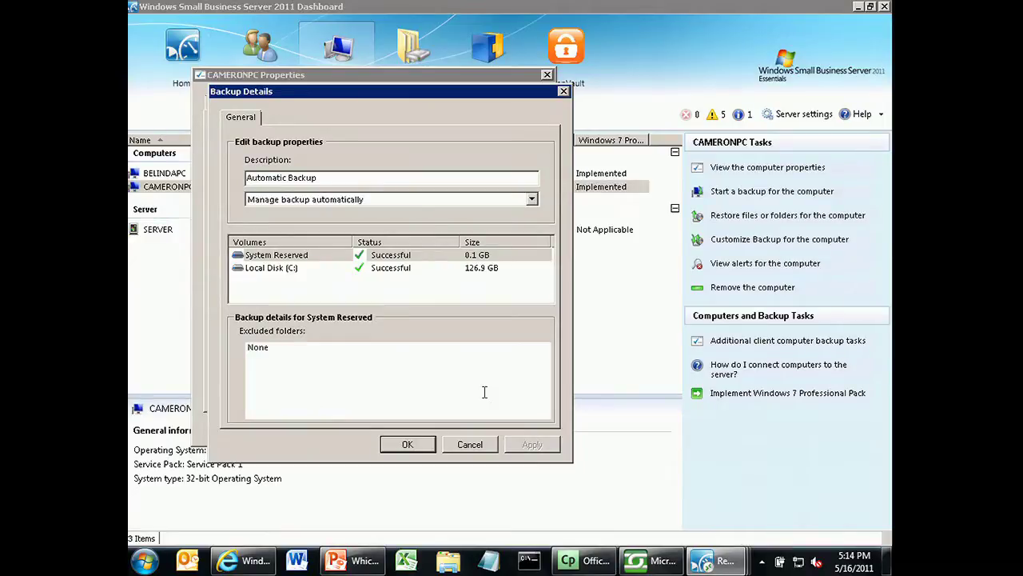
left_click(471, 441)
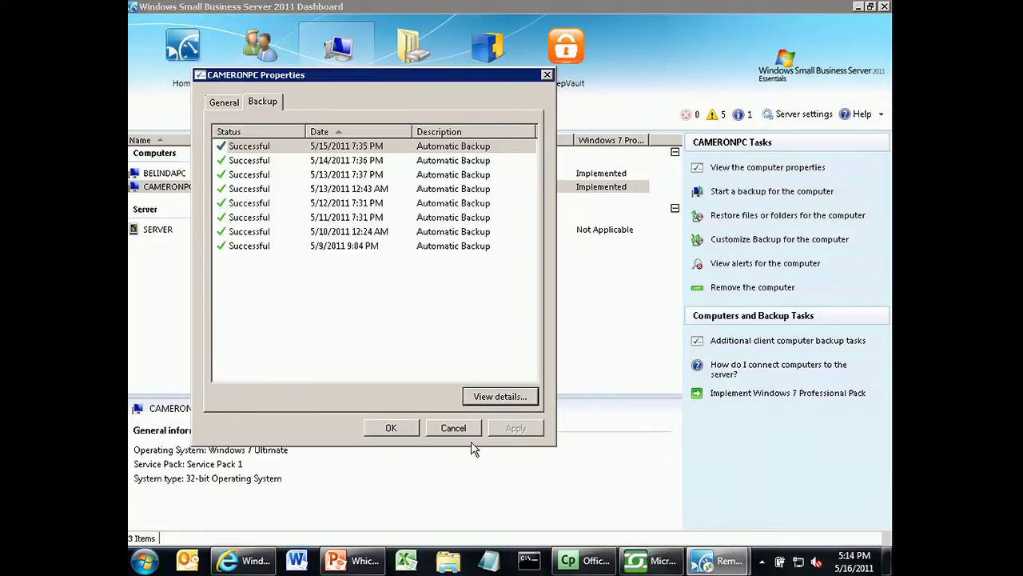
left_click(468, 428)
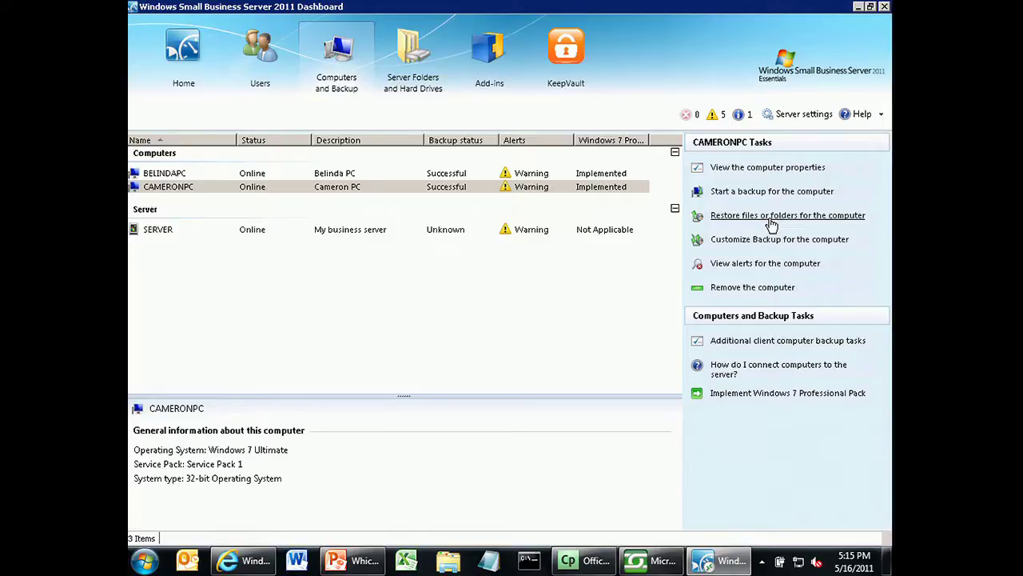
- Review the client computer backup schedule, retention policy and repair and recovery tools, and cancel without changes
left_click(783, 340)
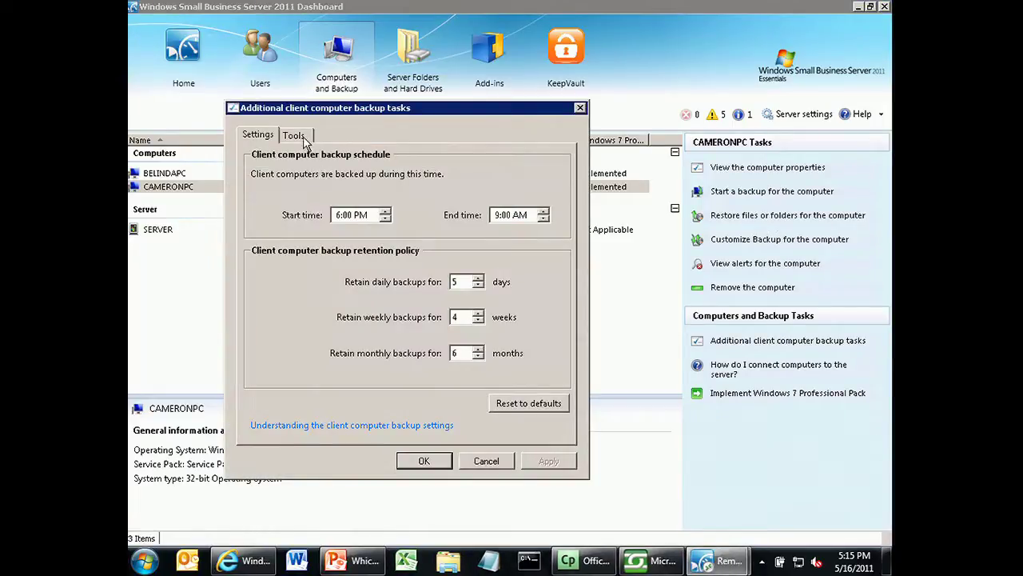
left_click(293, 134)
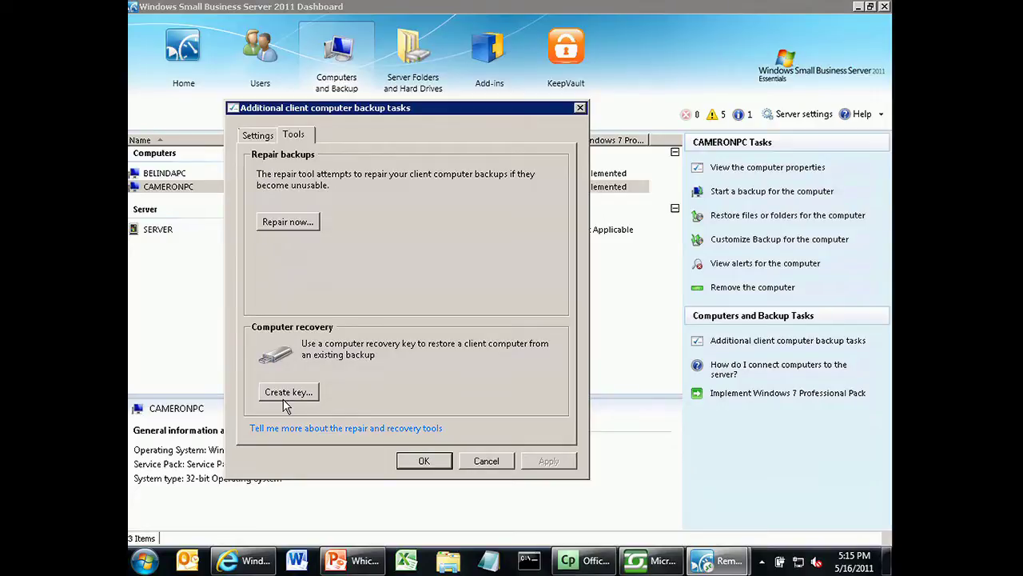
left_click(255, 136)
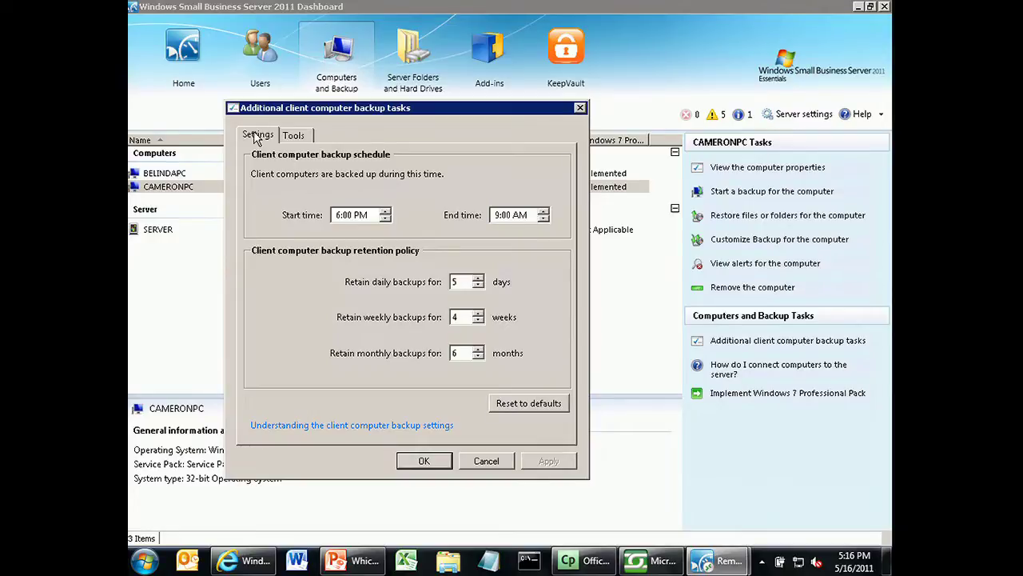
left_click(486, 461)
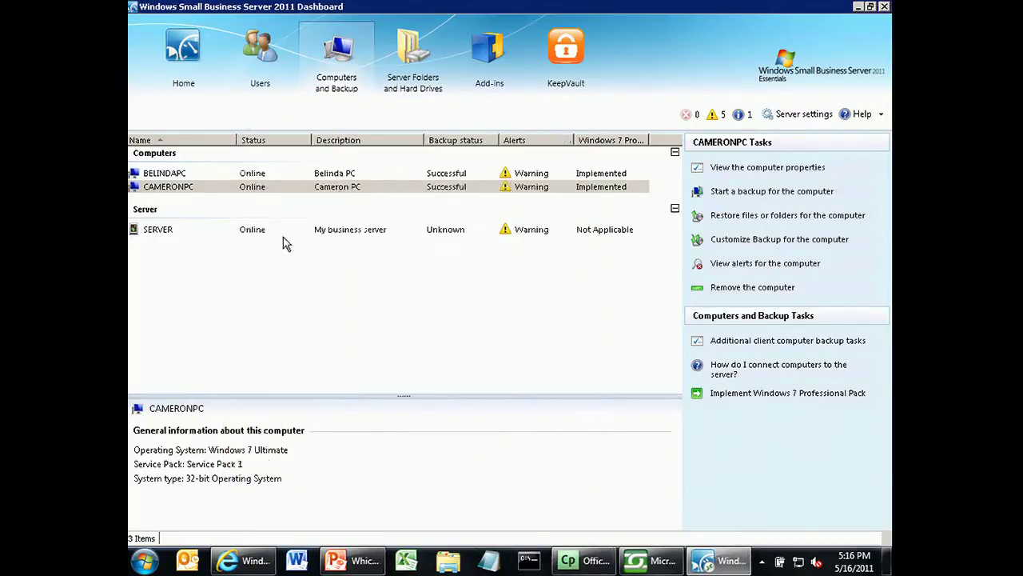
- Start a backup of CAMERONPC with the default description "Manual backup"
right_click(255, 187)
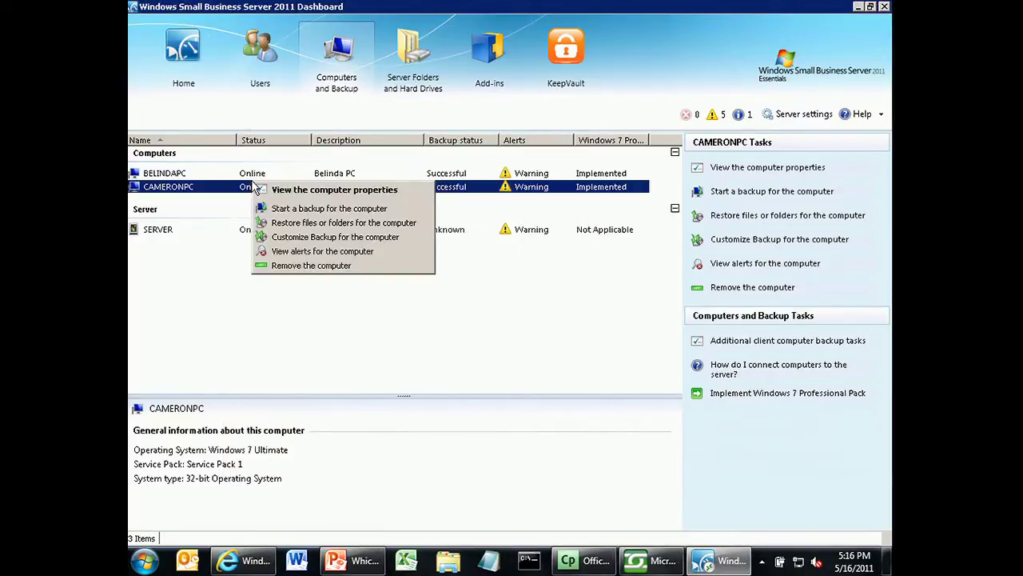
left_click(289, 210)
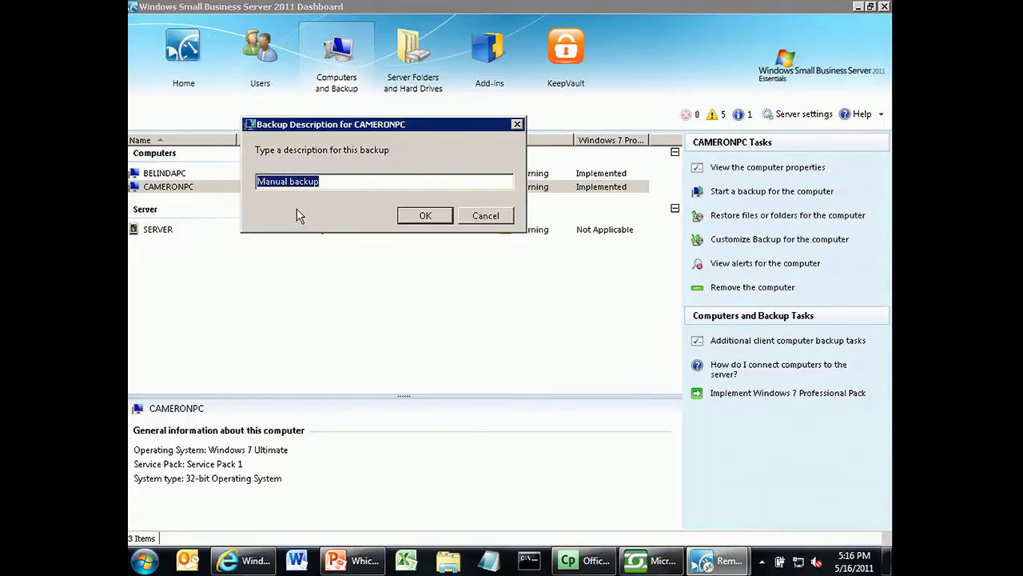
left_click(424, 213)
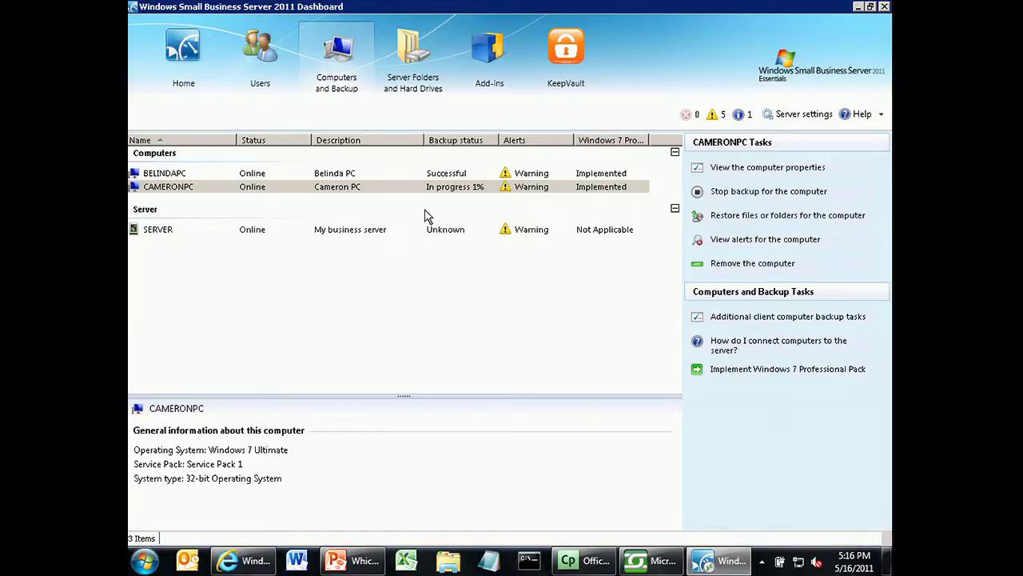
- Look at the tasks offered for BELINDAPC and for the server
left_click(446, 175)
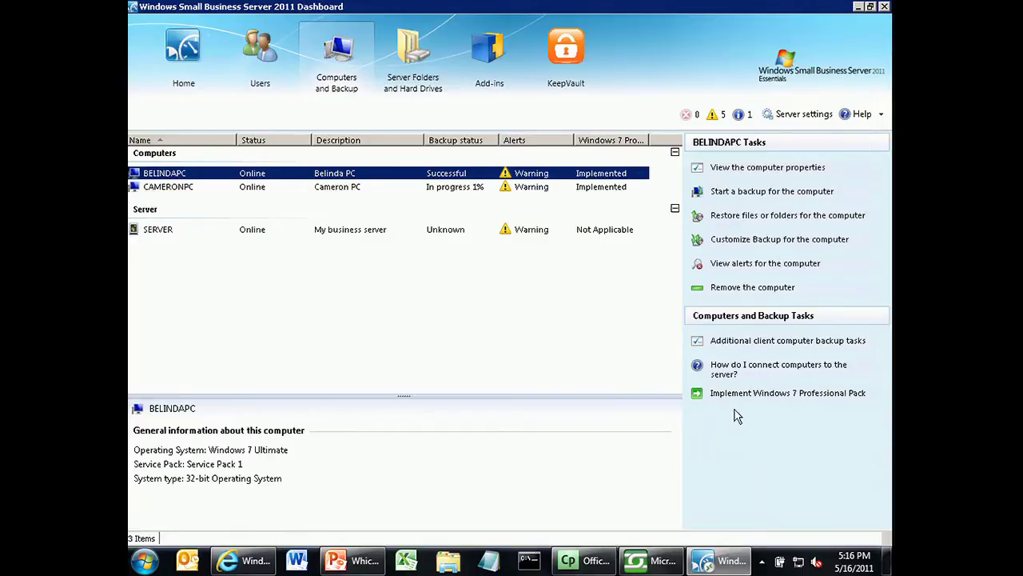
left_click(193, 231)
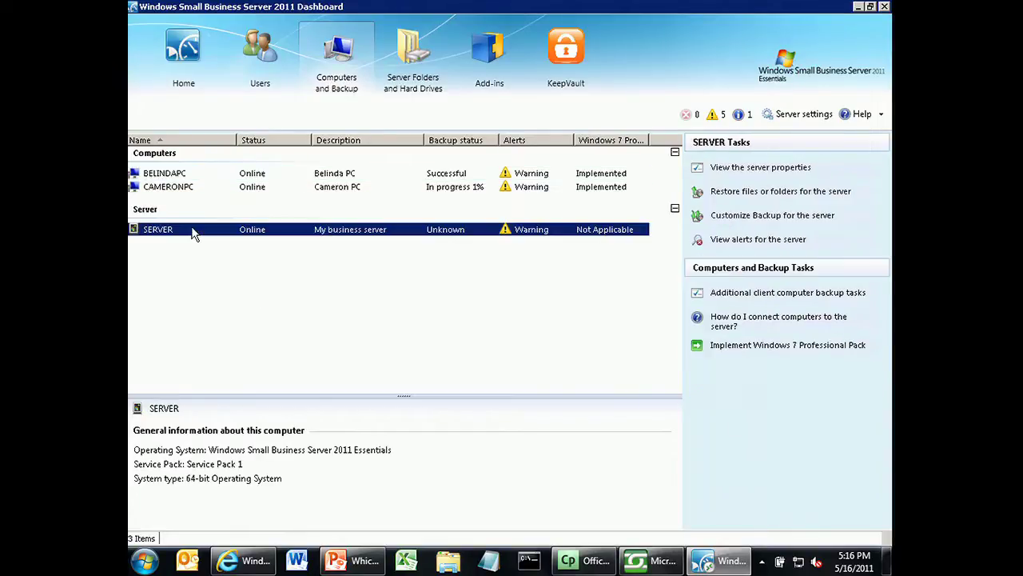
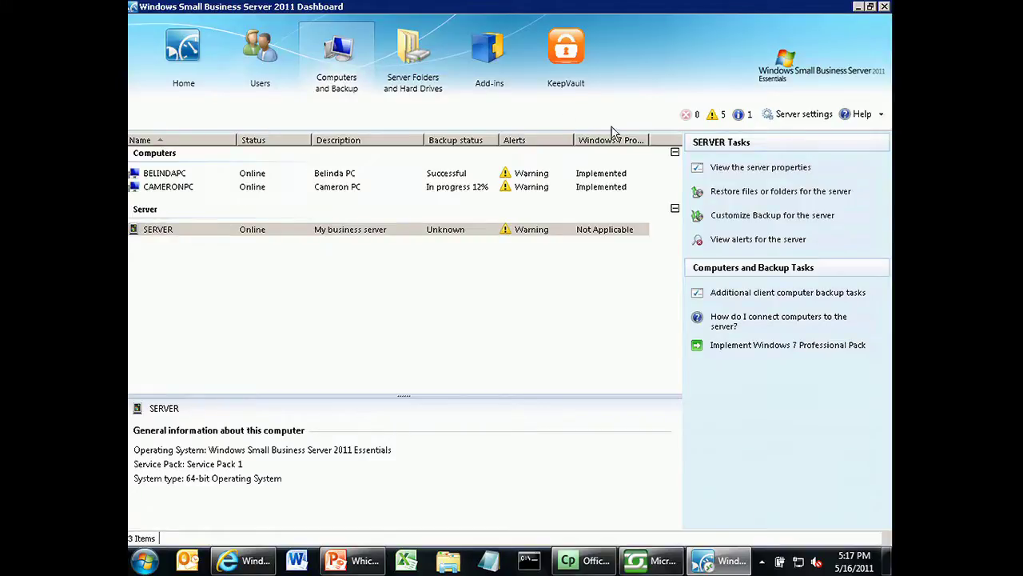
- View the network alerts and read through the server's unformatted hard disks alert with its resolution instructions
left_click(712, 121)
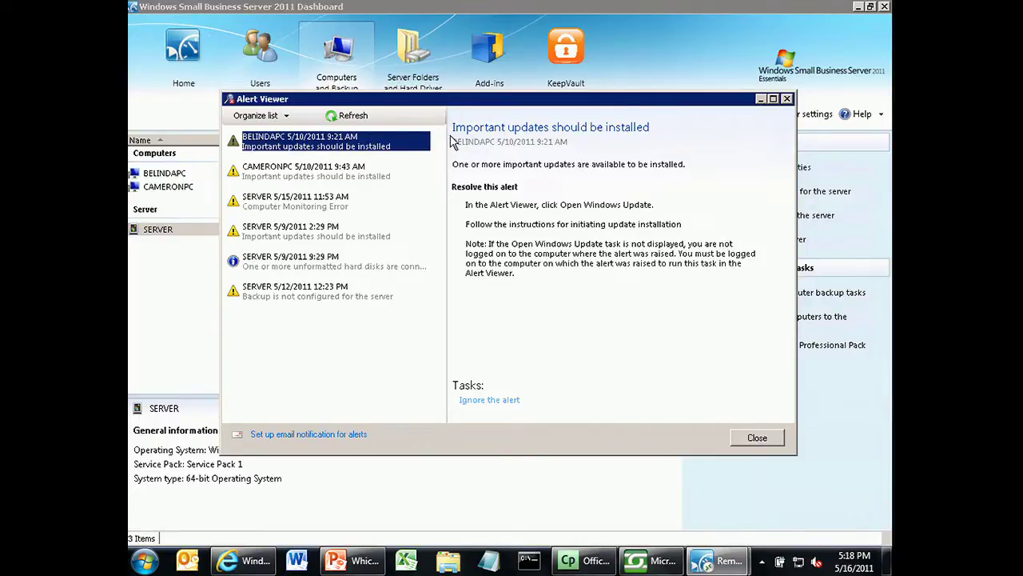
left_click(296, 264)
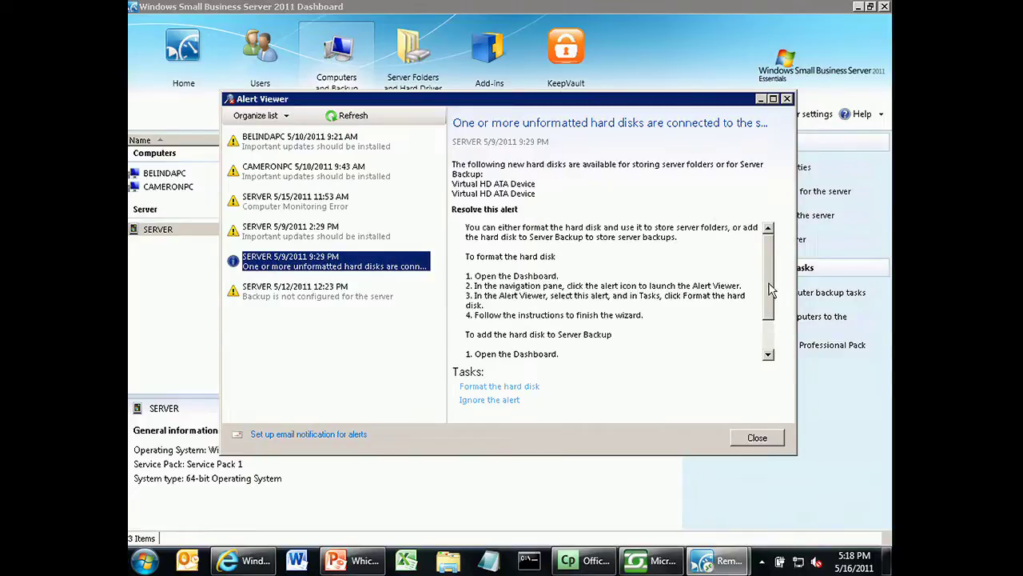
scroll(771, 316, "down", 2)
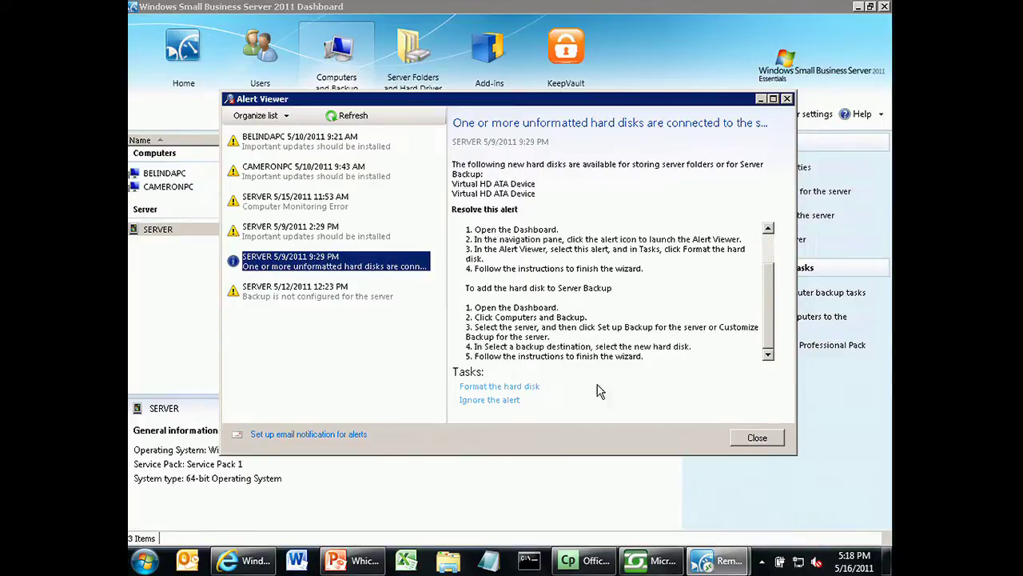
- Launch the hard disk formatting wizard from the alert, show Server Folders and Hard Drives, and cancel the wizard without formatting
left_click(533, 388)
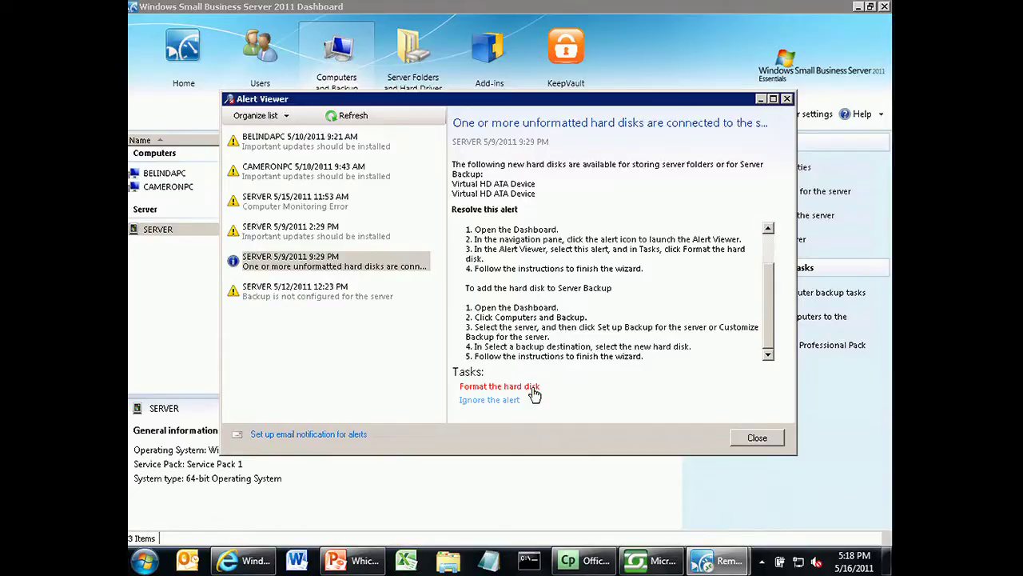
left_click(512, 386)
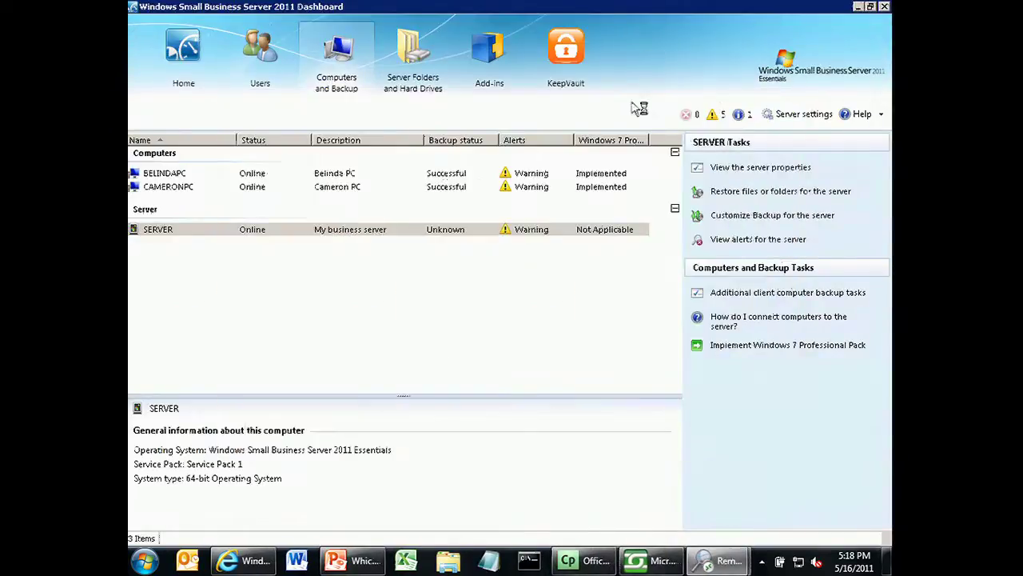
left_click(421, 70)
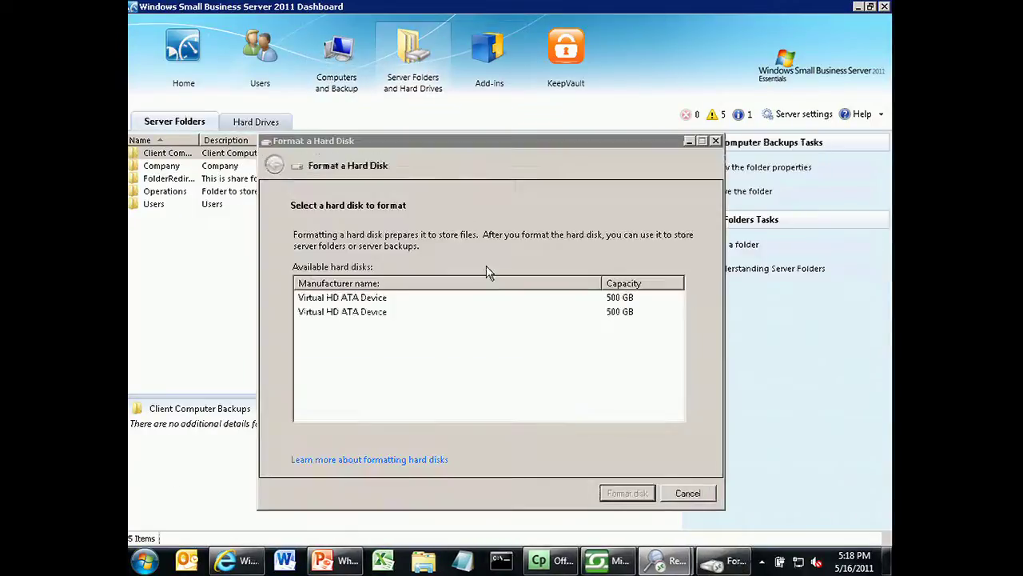
left_click(716, 563)
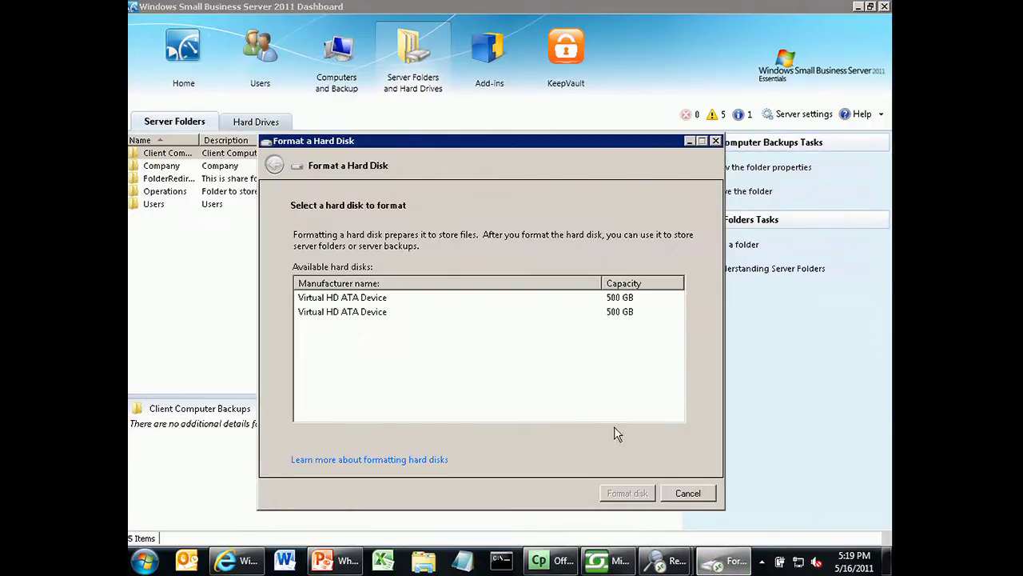
left_click(684, 493)
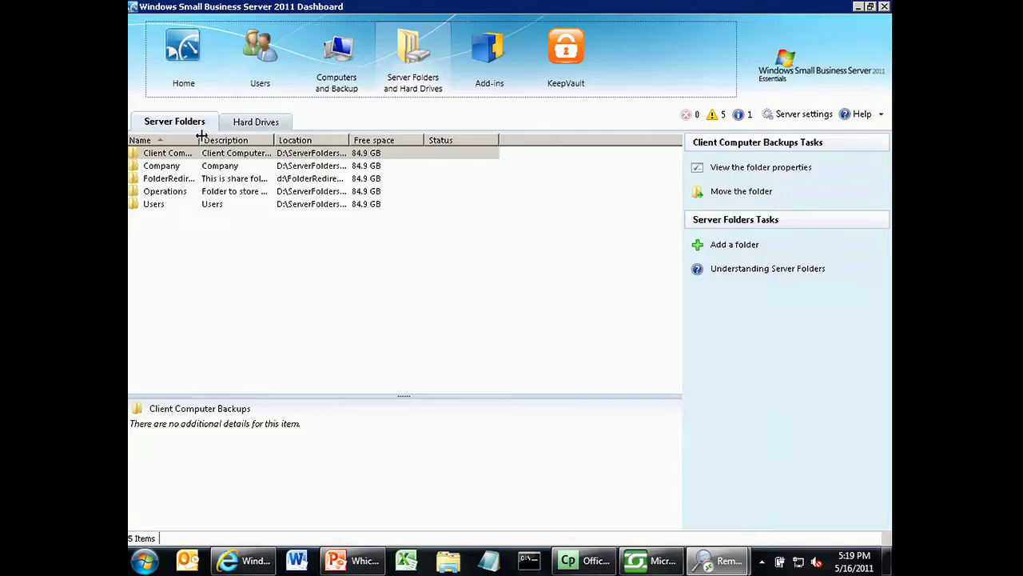
- Widen the Name column of the server folders list to fit the full folder names
left_click(288, 151)
left_click_drag(291, 145, 289, 146)
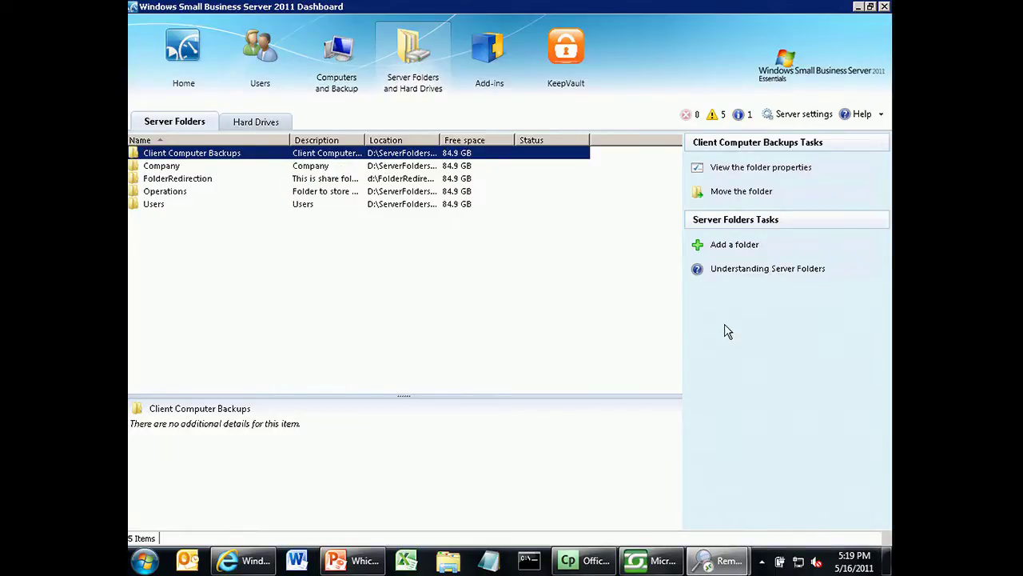
- Start adding a server folder named "New Folder" in the default location and continue to the user access levels
left_click(733, 253)
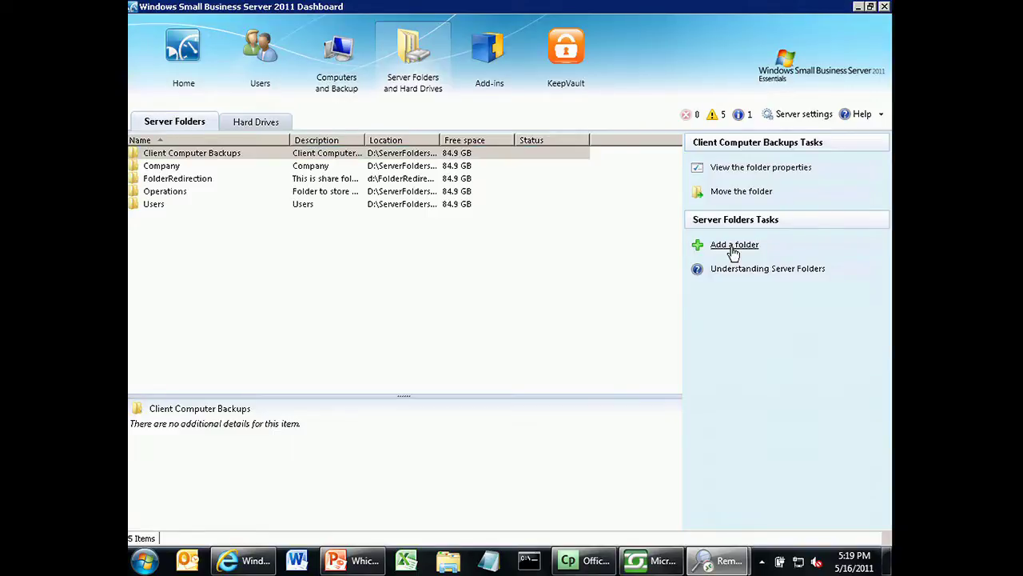
type("Ne")
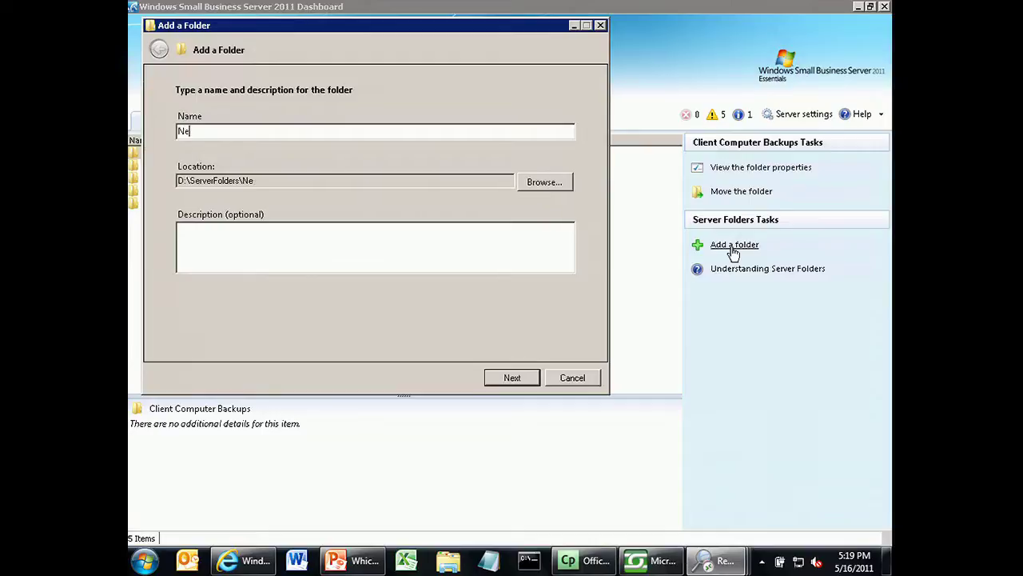
type("w Folder")
left_click(511, 379)
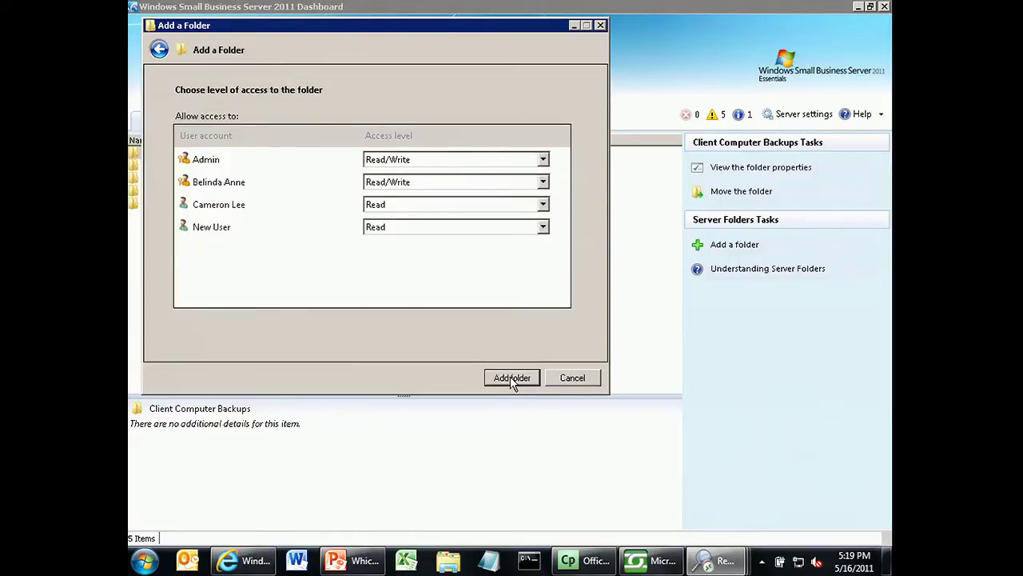
- Set the New User account to No access, add the folder and finish without opening the server backup configuration
left_click(496, 226)
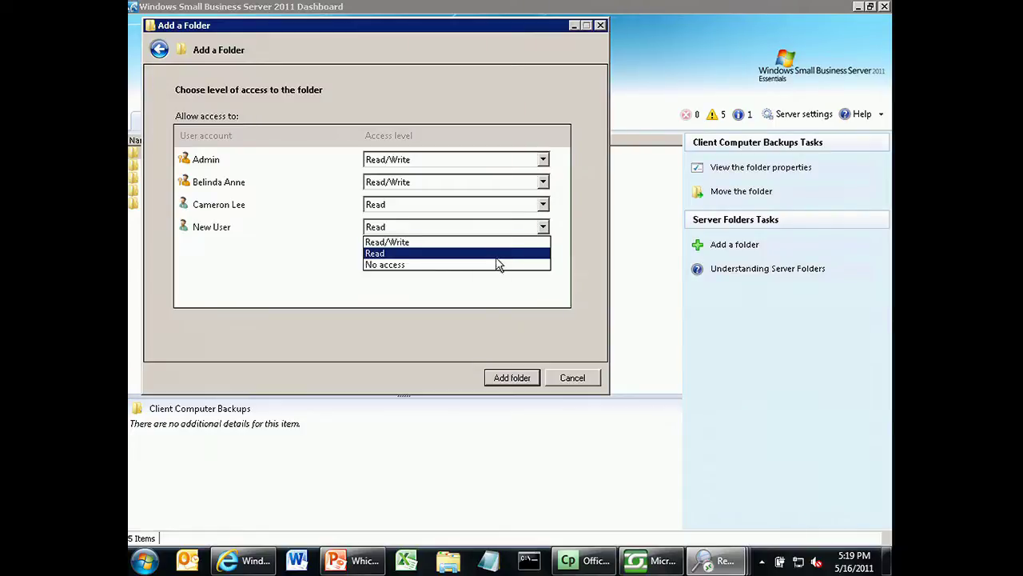
left_click(497, 264)
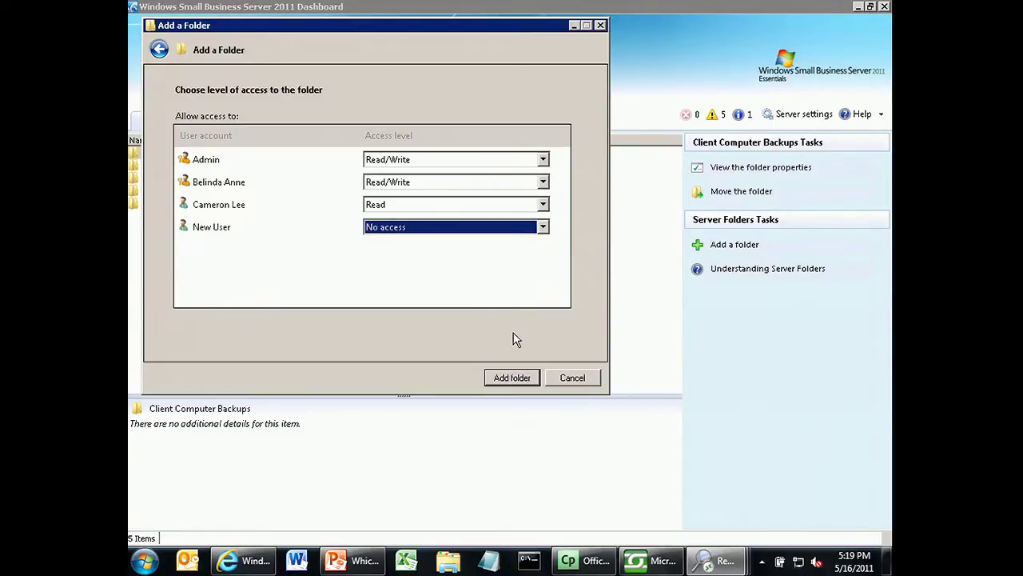
left_click(516, 382)
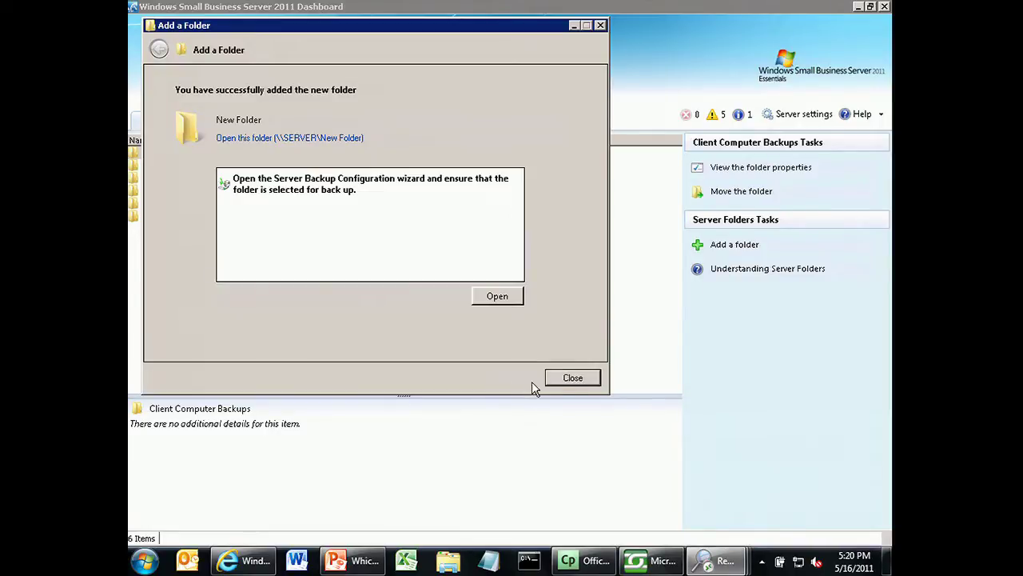
left_click(568, 382)
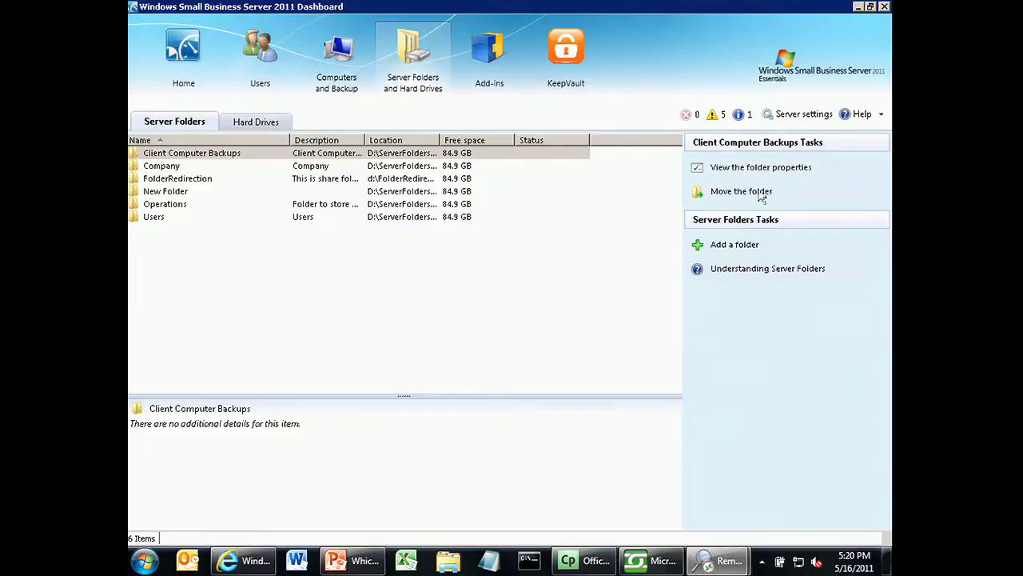
- Move New Folder to C:\ServerFolders\New Folder, accepting the system hard drive as its location, and finish the wizard
left_click(155, 219)
left_click(163, 193)
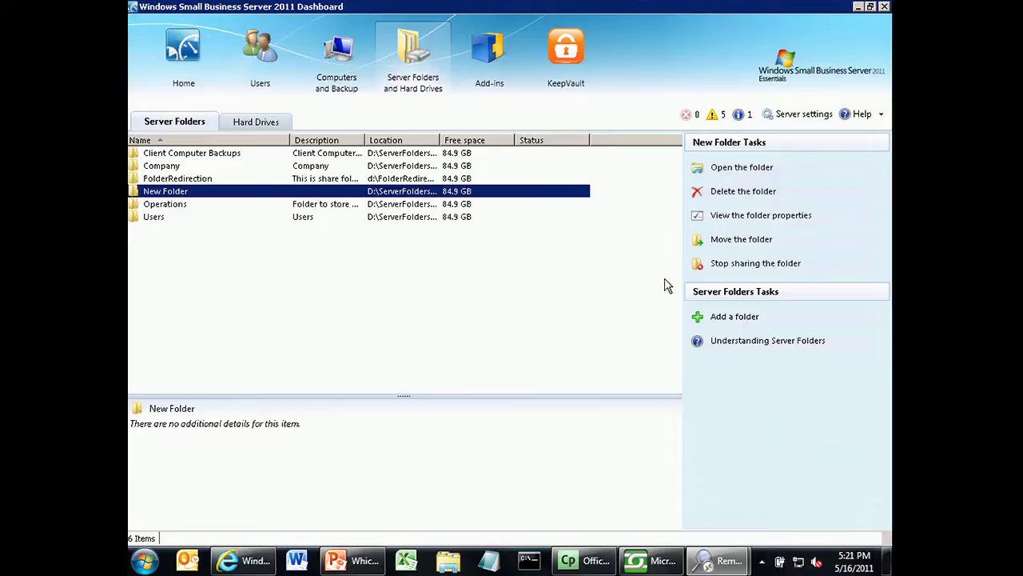
left_click(751, 240)
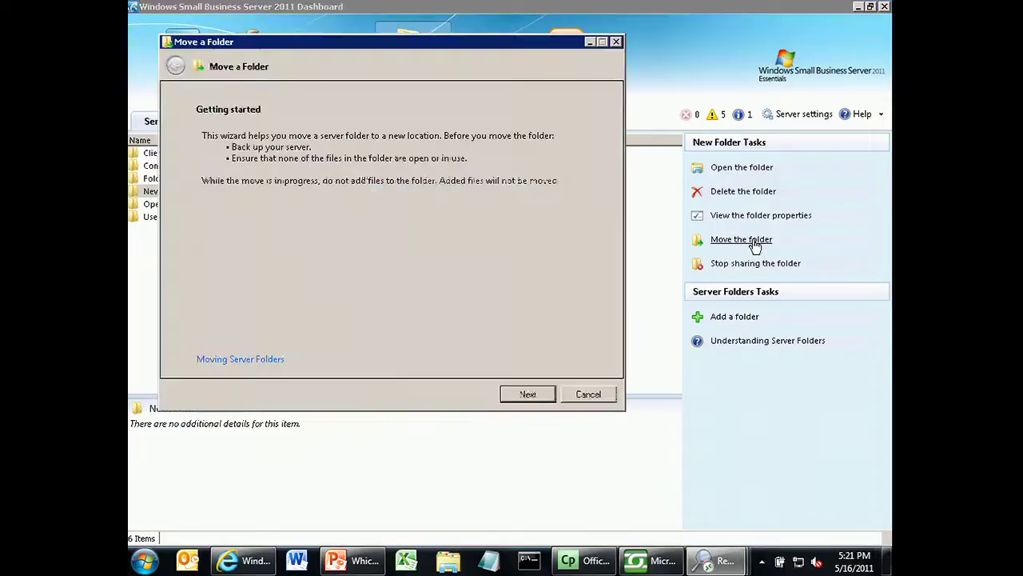
left_click(527, 394)
left_click(313, 288)
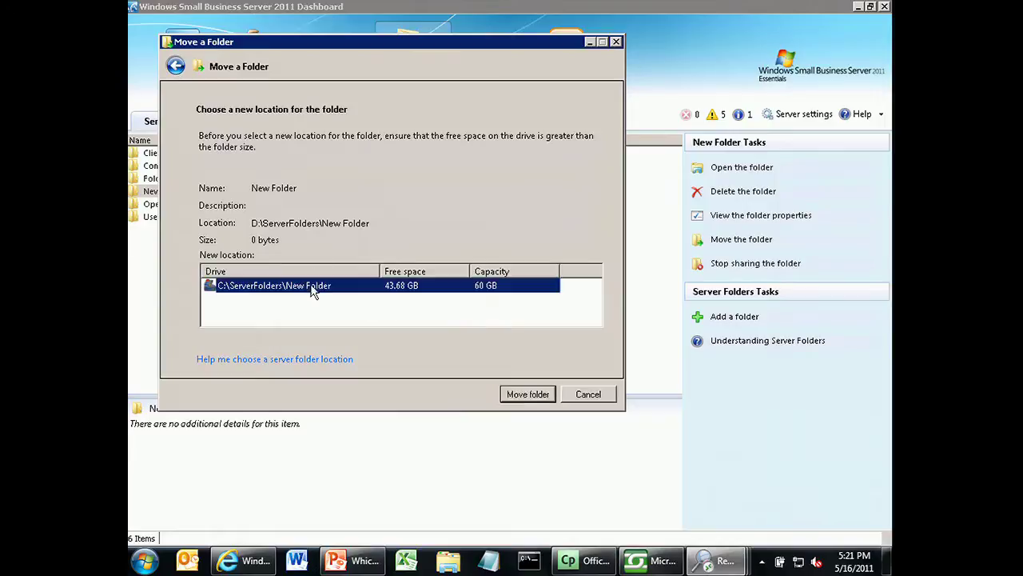
left_click(528, 394)
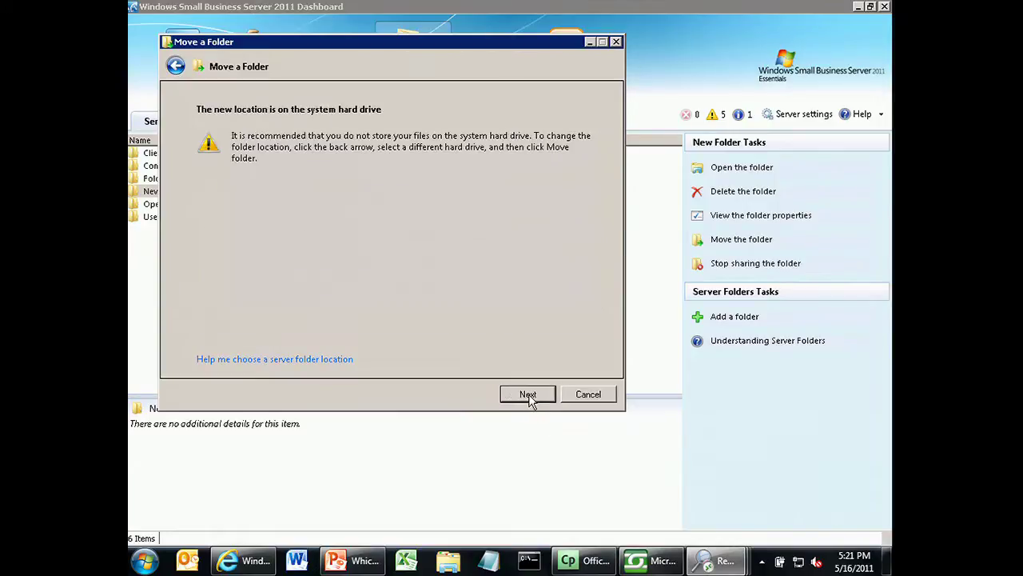
left_click(528, 394)
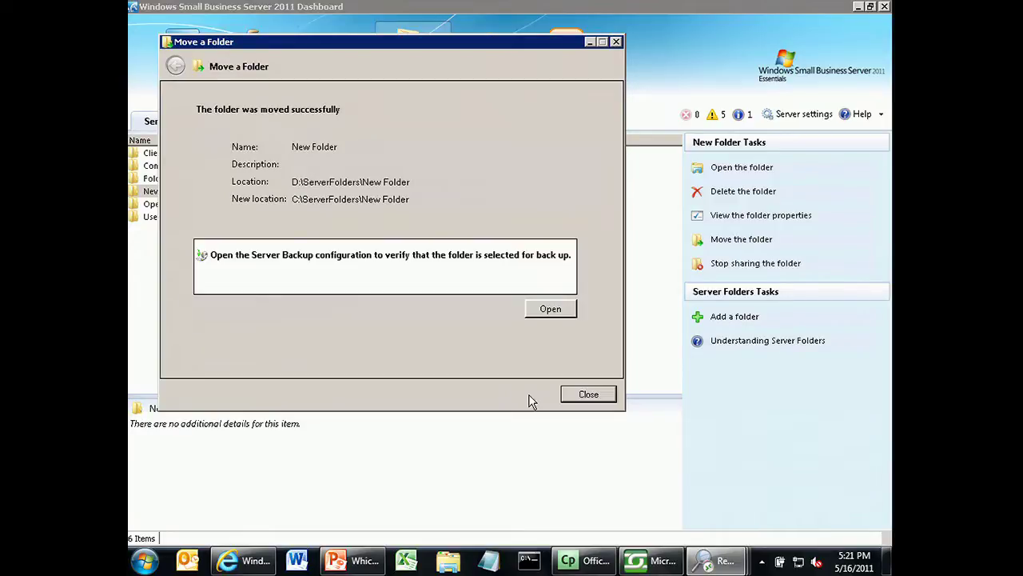
left_click(586, 395)
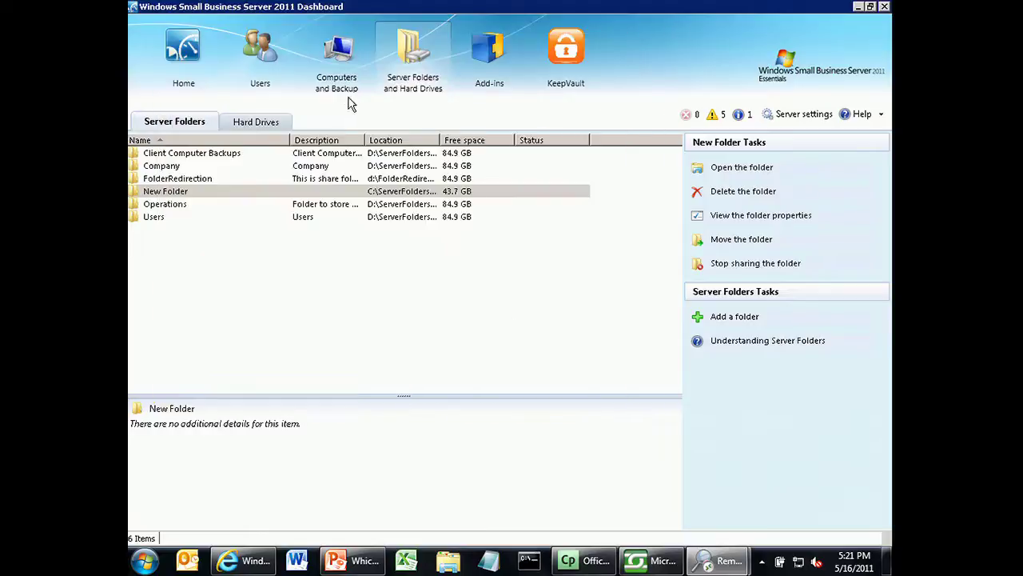
- Review the server's hard drives with their capacity and free space, and show the installed add-ins
left_click(269, 120)
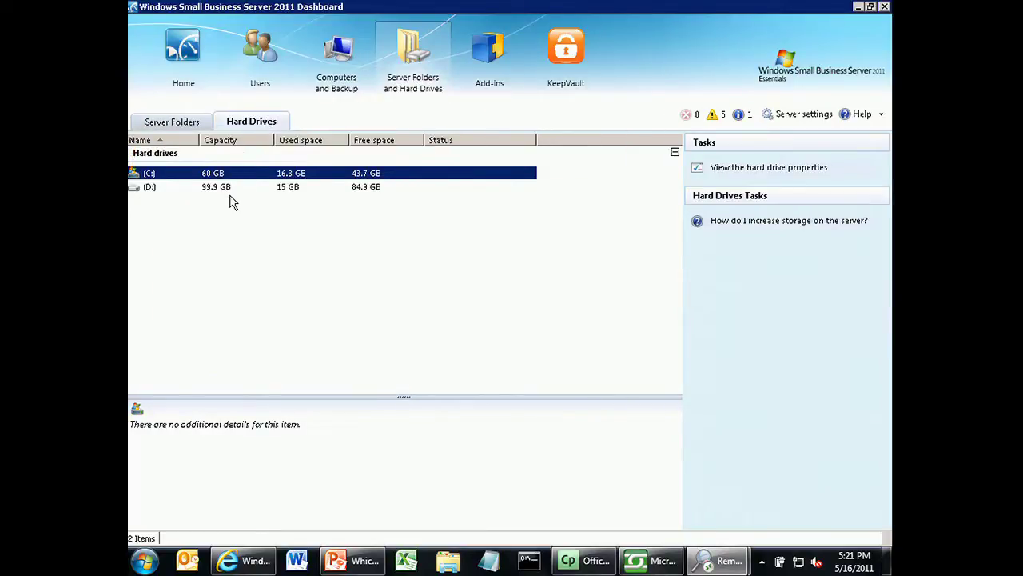
left_click(240, 214)
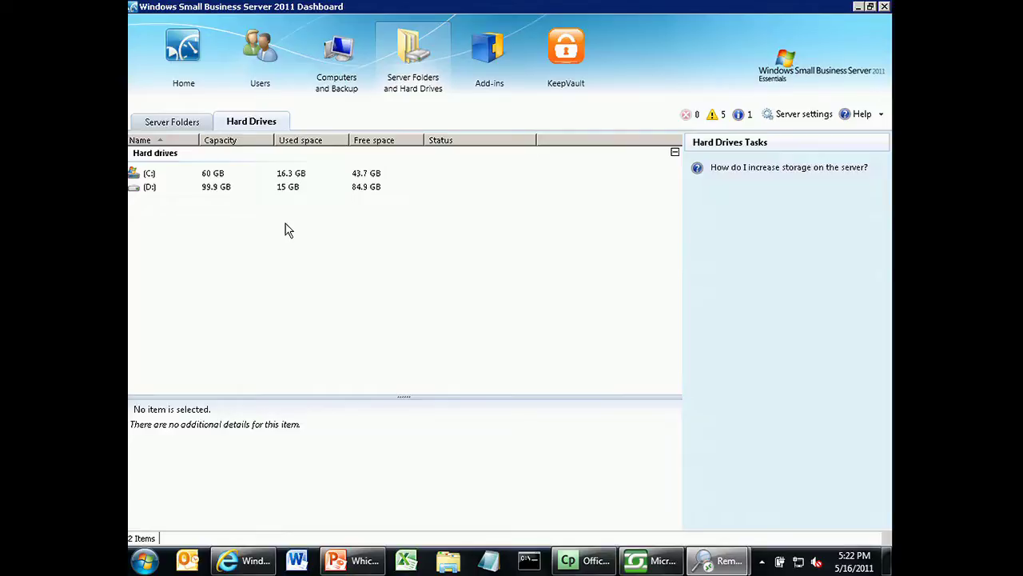
left_click(485, 50)
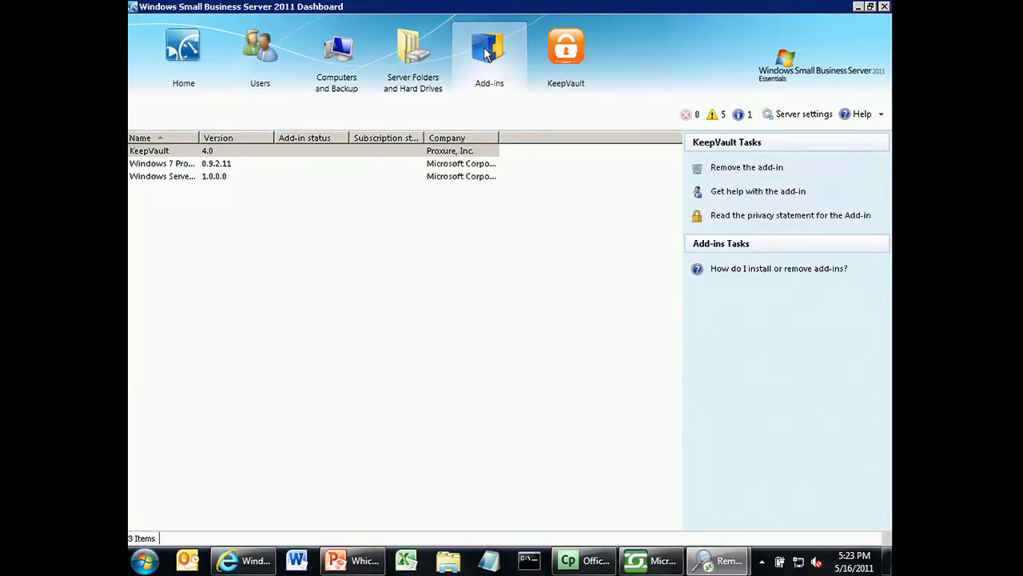
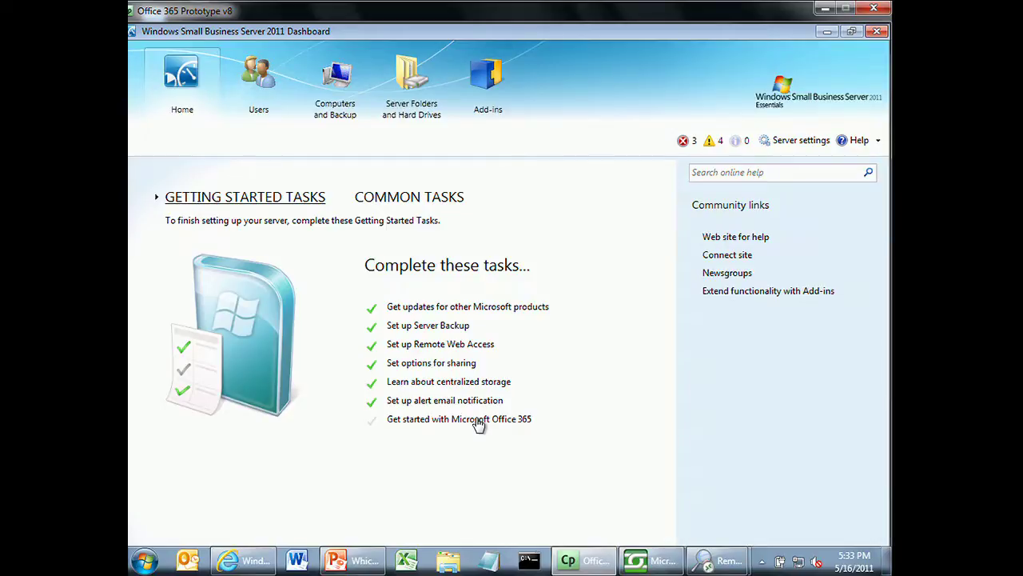
- Complete the Get started with Microsoft Office 365 task, signing in with the prefilled account and installing the integration
left_click(477, 421)
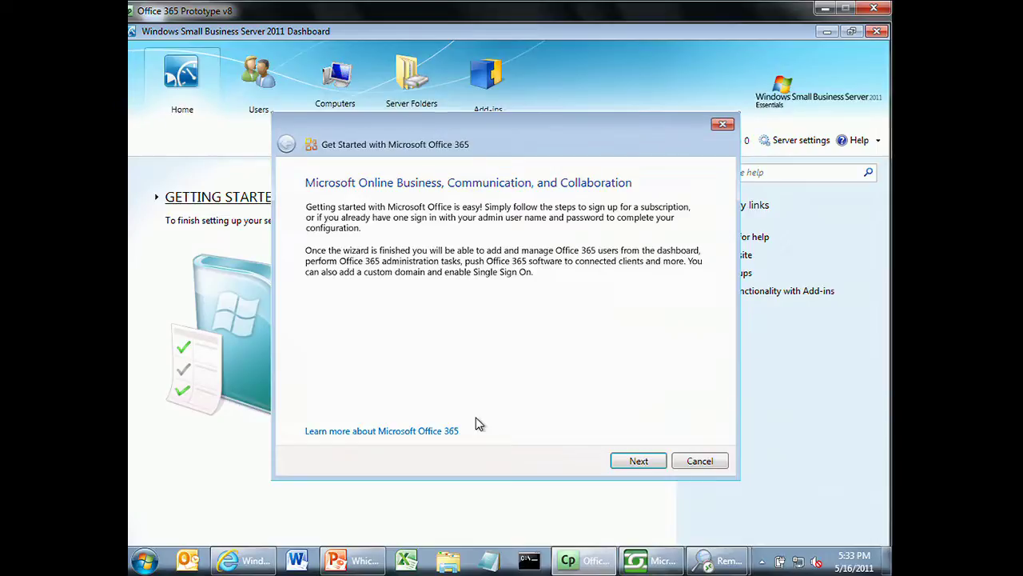
left_click(638, 462)
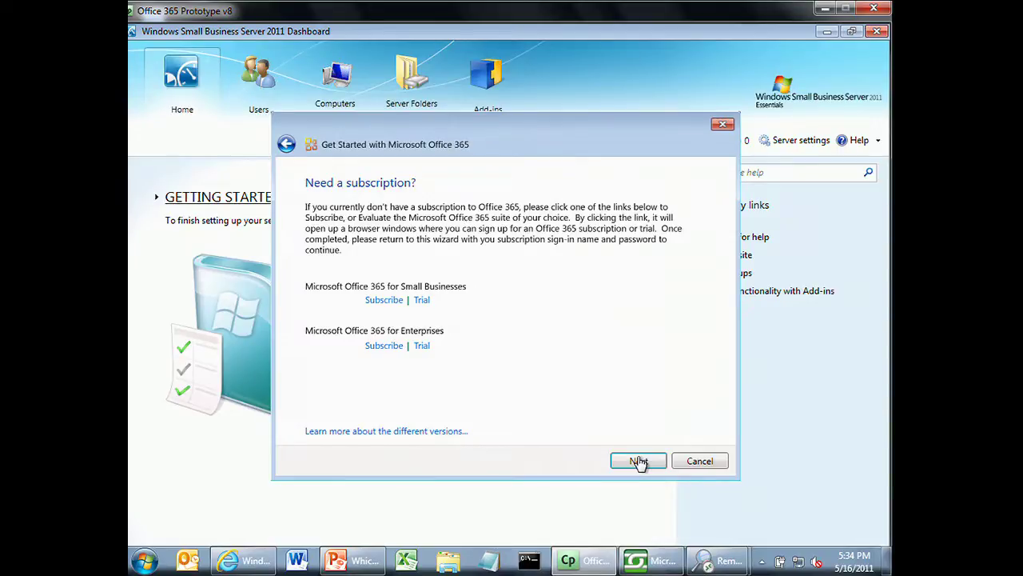
left_click(639, 461)
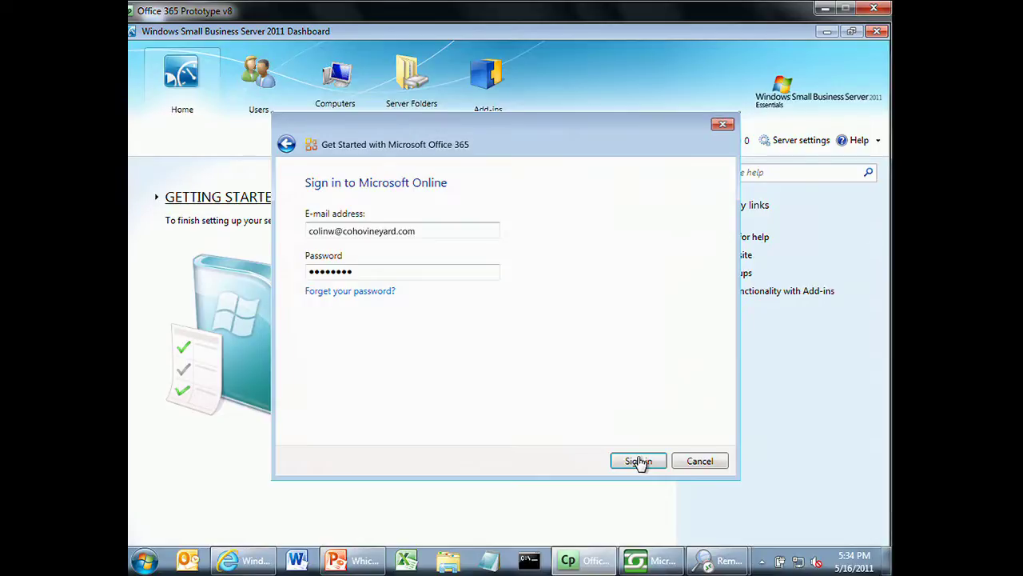
left_click(639, 461)
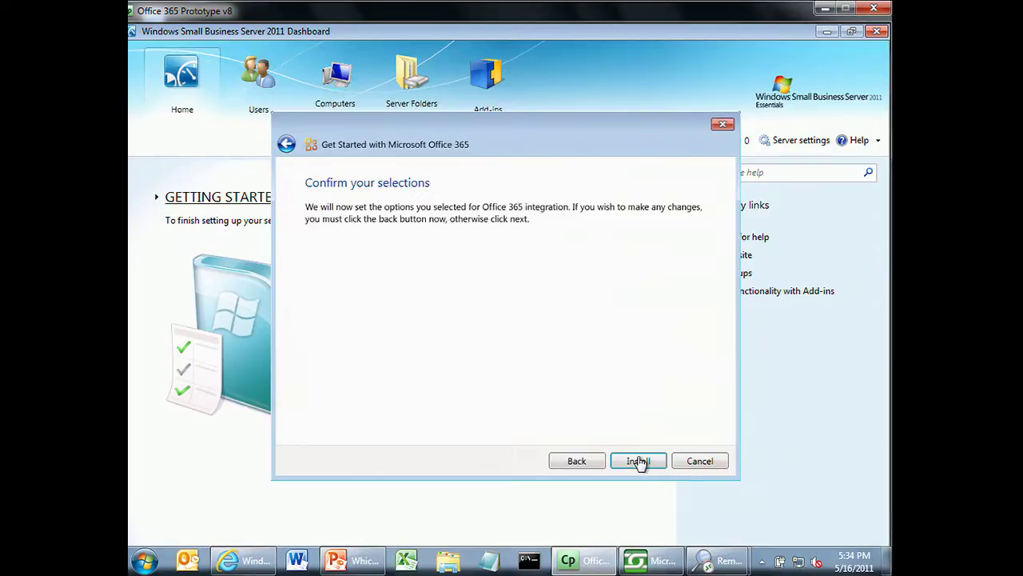
left_click(638, 461)
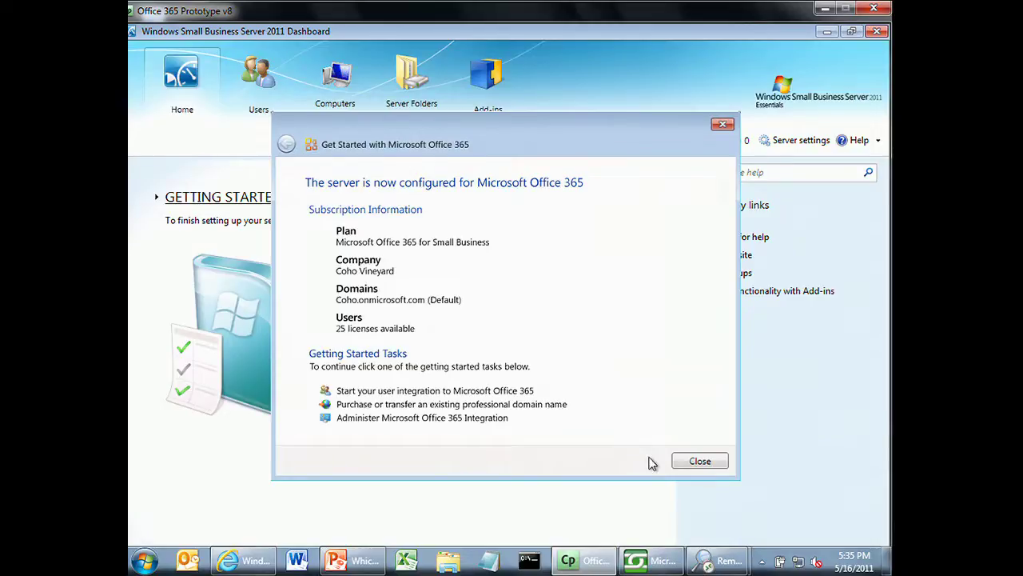
left_click(694, 464)
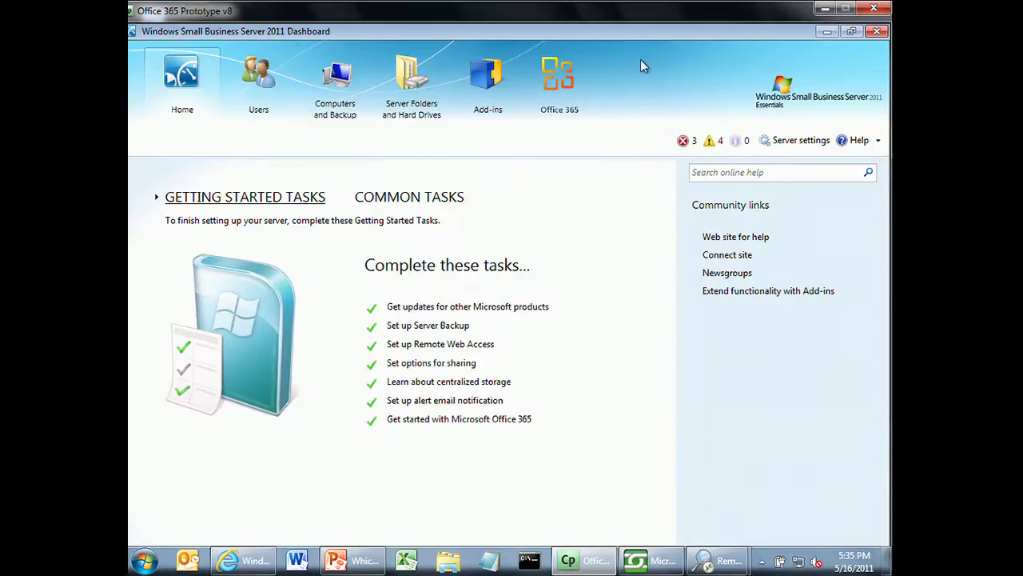
- Start adding a professional domain name for Office 365, choosing to set up a new one purchased from a supported provider
left_click(574, 81)
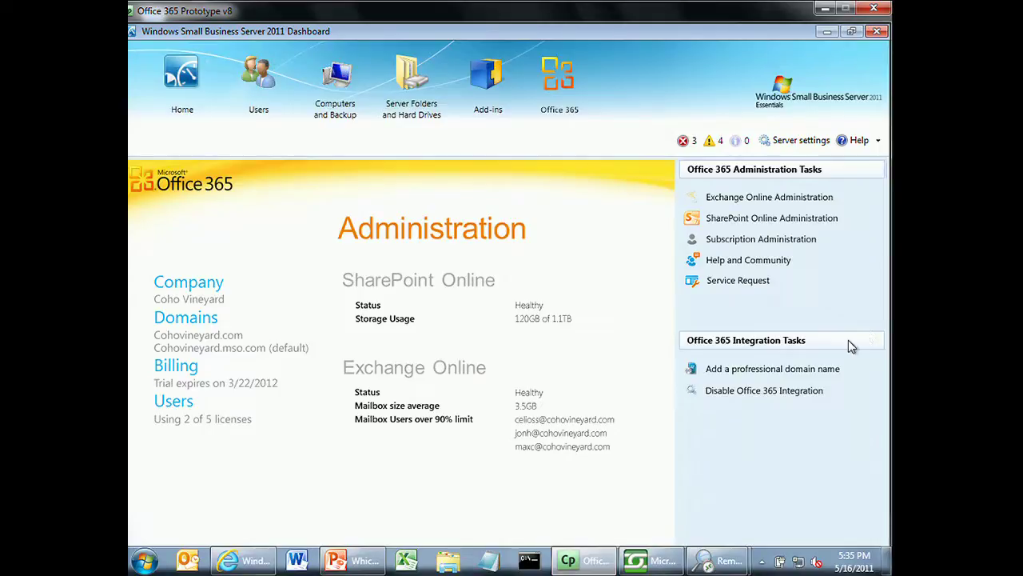
left_click(815, 369)
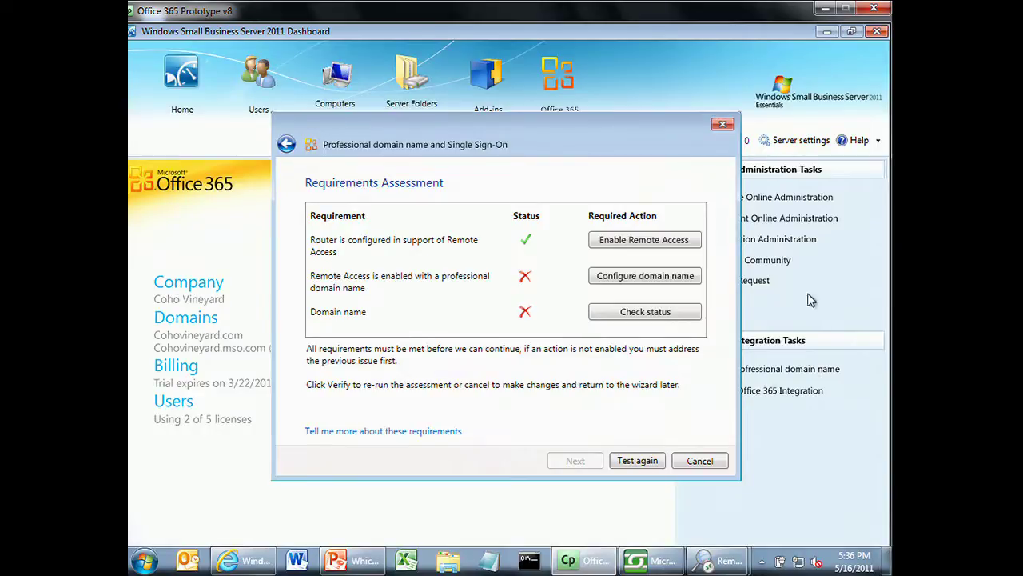
left_click(665, 277)
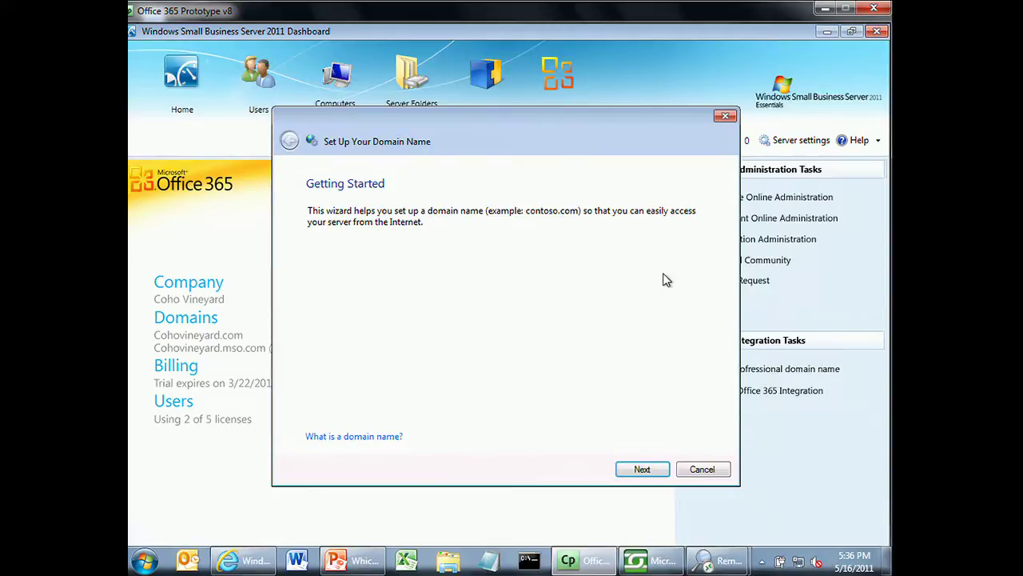
left_click(643, 470)
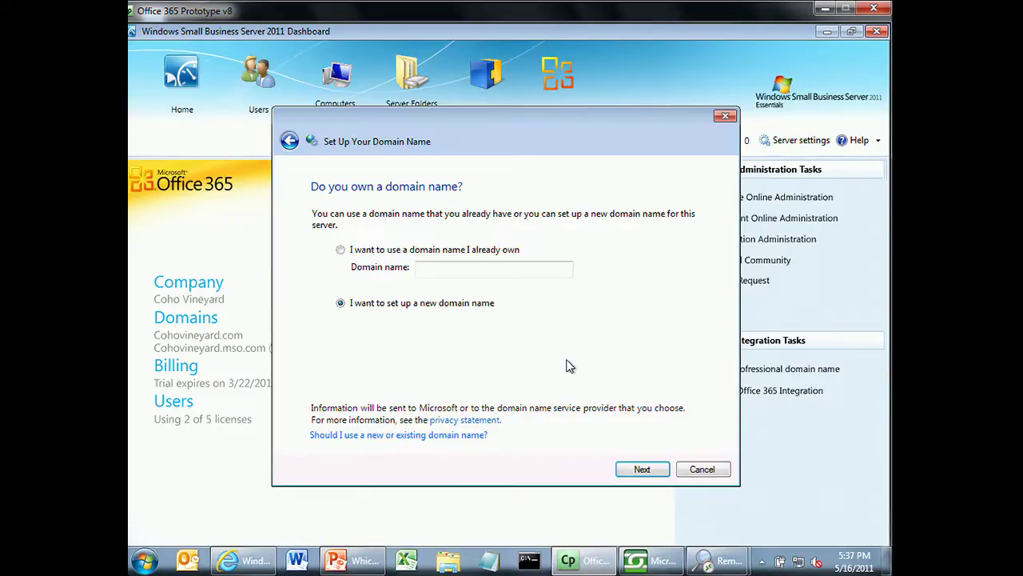
left_click(631, 472)
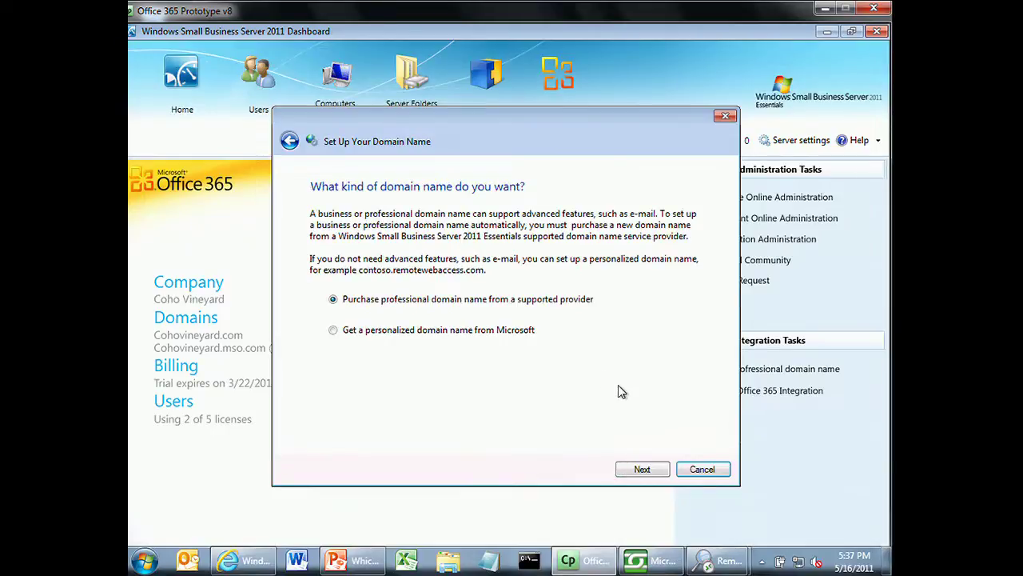
left_click(644, 471)
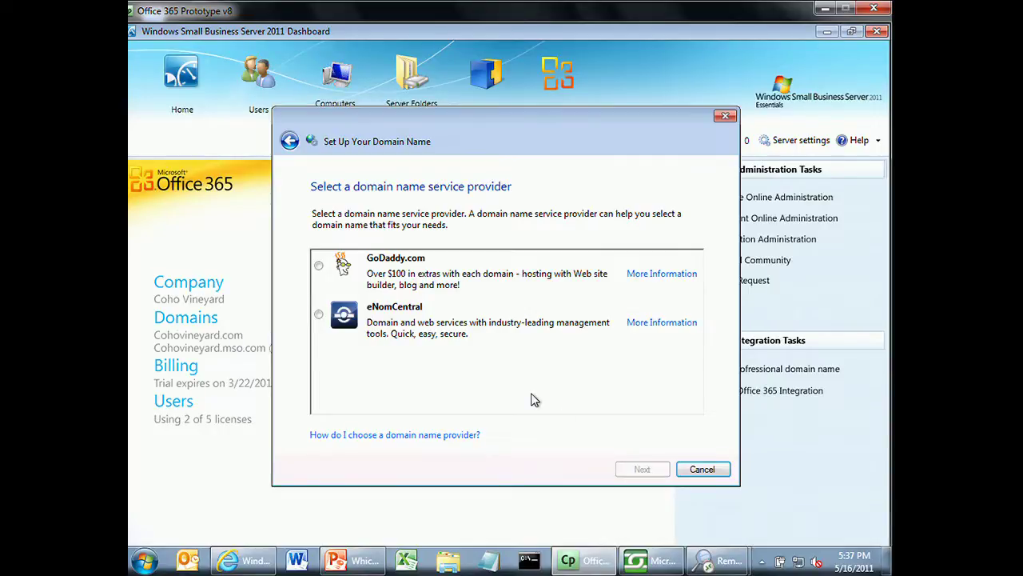
- Choose GoDaddy.com as the domain name service provider and enter cohovineyard with the com extension as the domain name
left_click(321, 266)
left_click(640, 468)
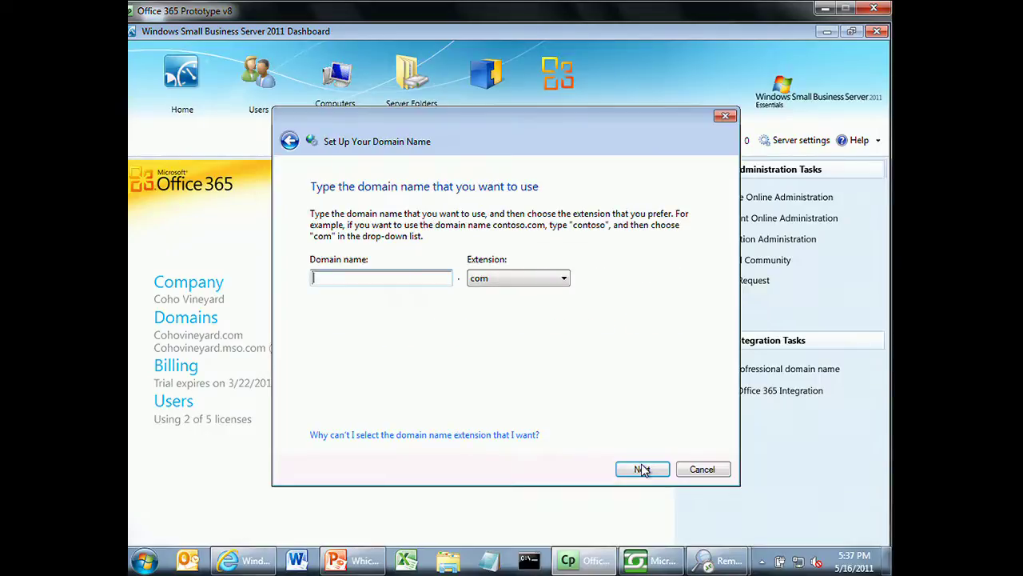
type("cohovineyw")
key("BackSpace")
type("ard")
left_click(654, 475)
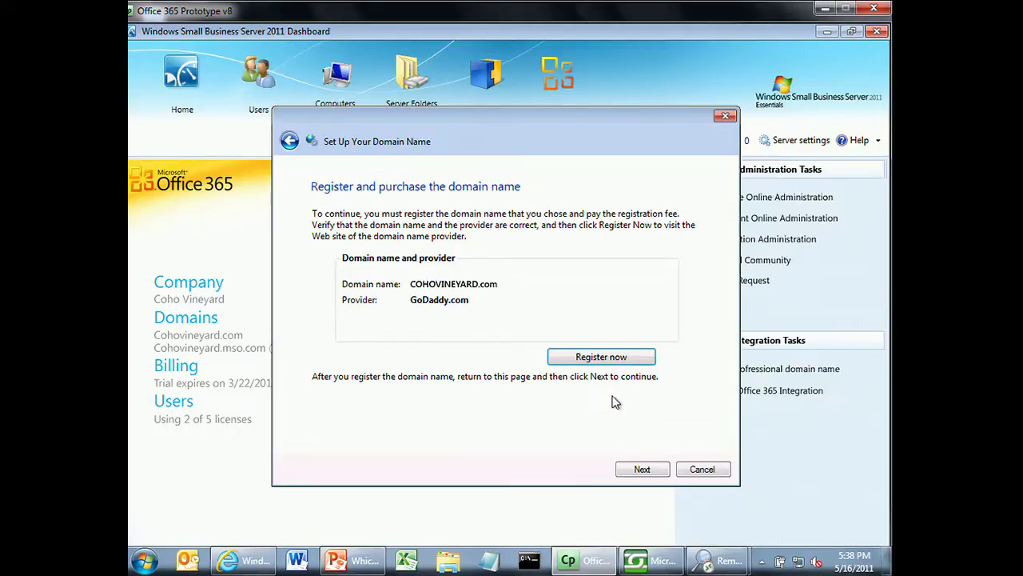
- Store the GoDaddy.com user name and password for remote.COHOVINEYARD.com, choose automatic domain name setup and complete the wizard
left_click(657, 473)
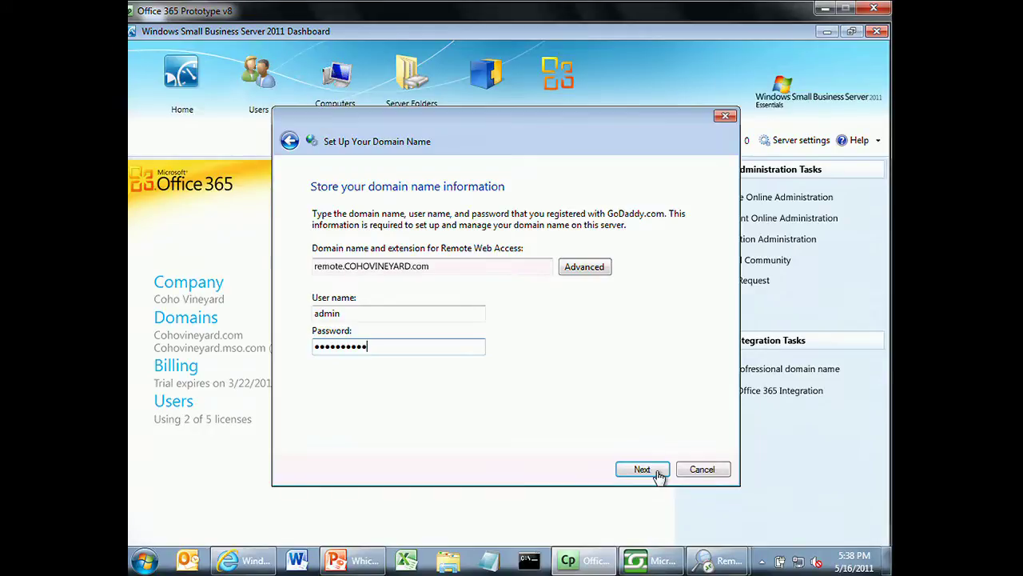
left_click(658, 475)
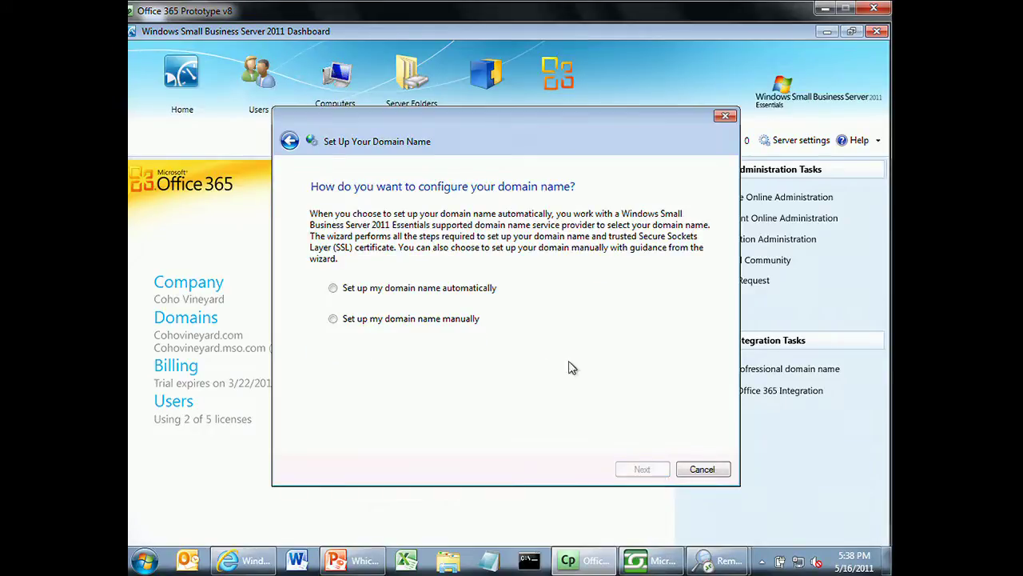
left_click(463, 294)
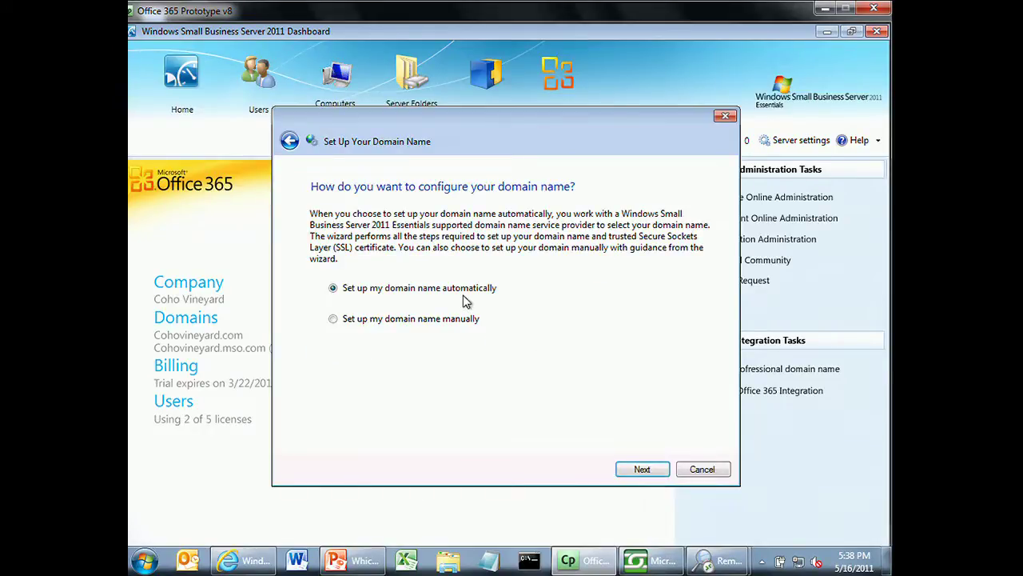
left_click(633, 470)
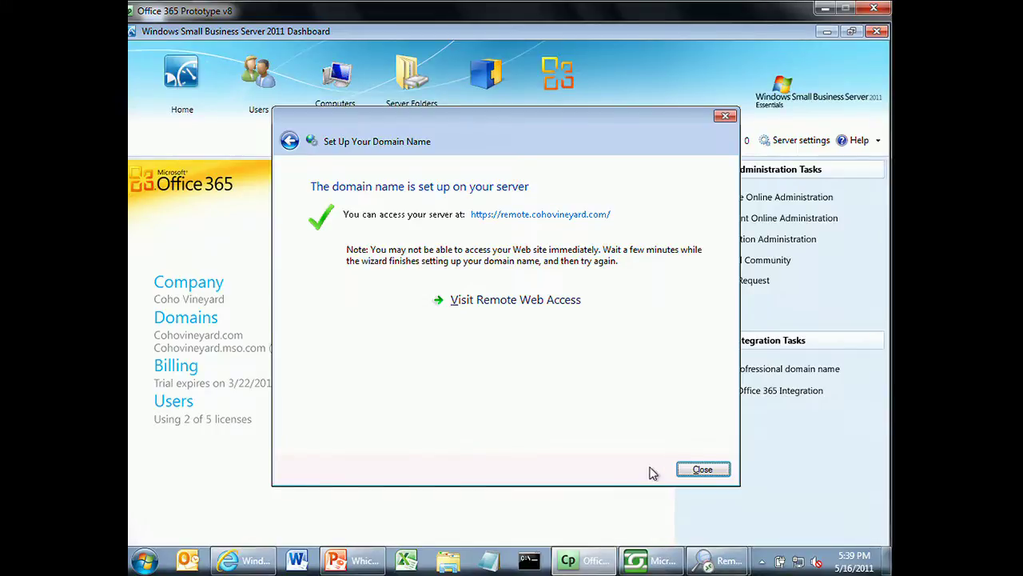
left_click(689, 471)
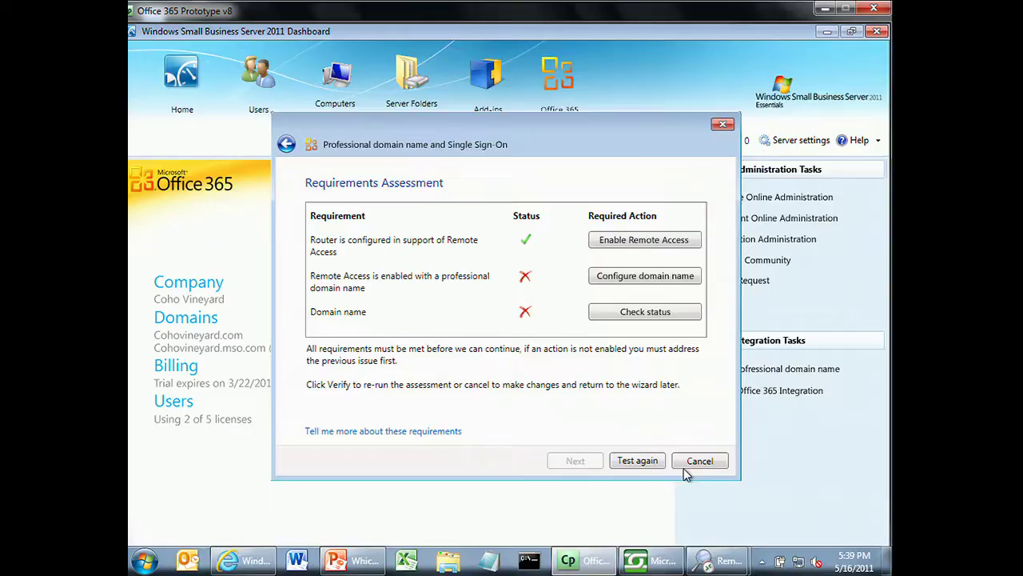
- Rerun the requirements assessment for the professional domain name and Single Sign-On, and finish the configuration
left_click(637, 464)
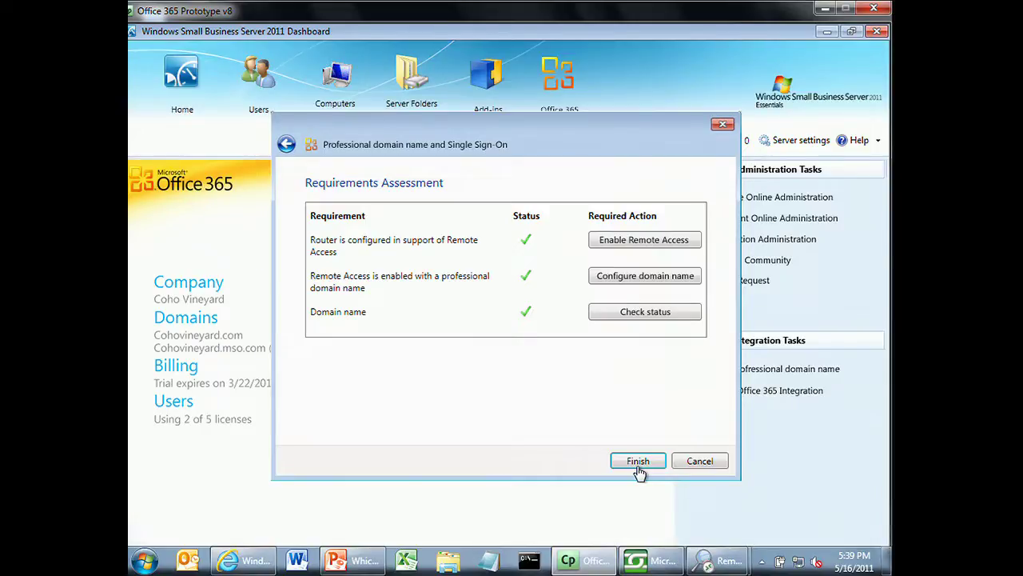
left_click(638, 462)
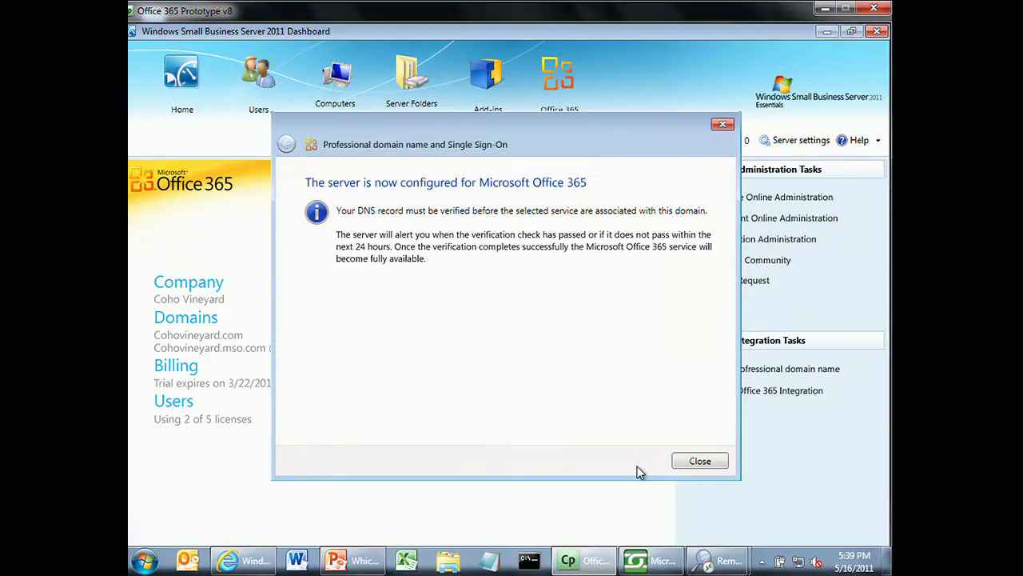
- Close the finished domain wizard and bulk add all listed server users to Office 365
left_click(685, 462)
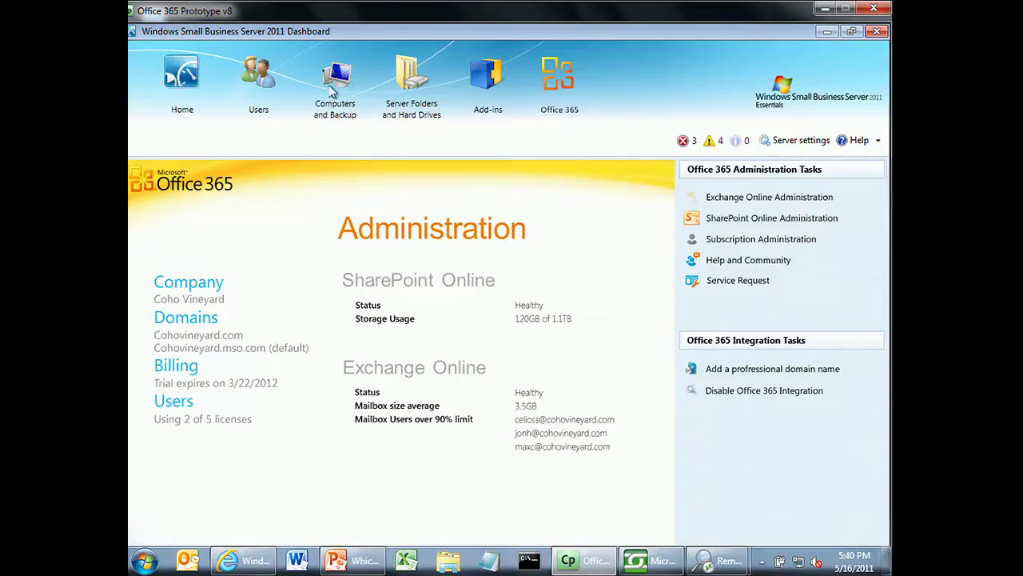
left_click(259, 99)
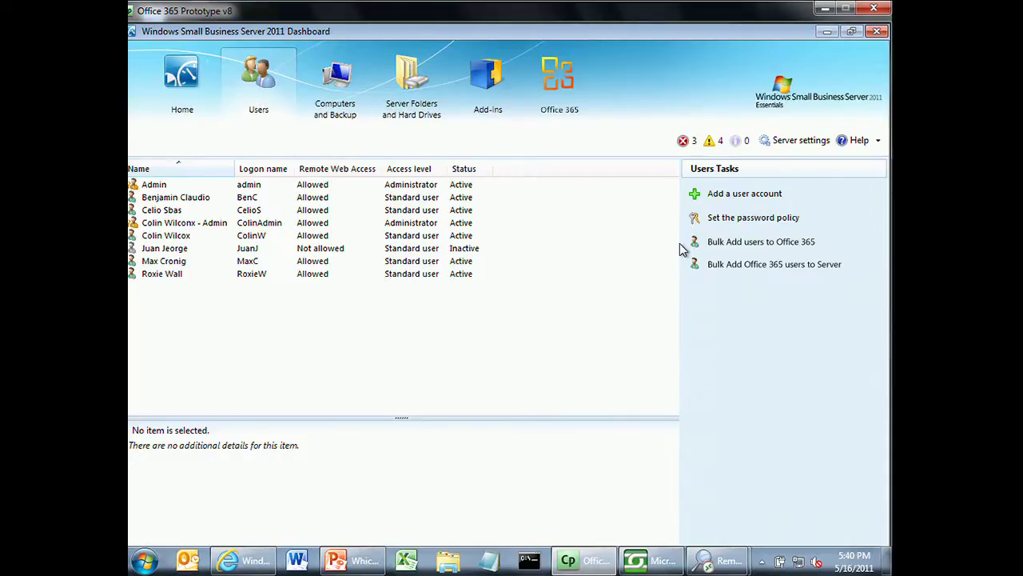
left_click(808, 245)
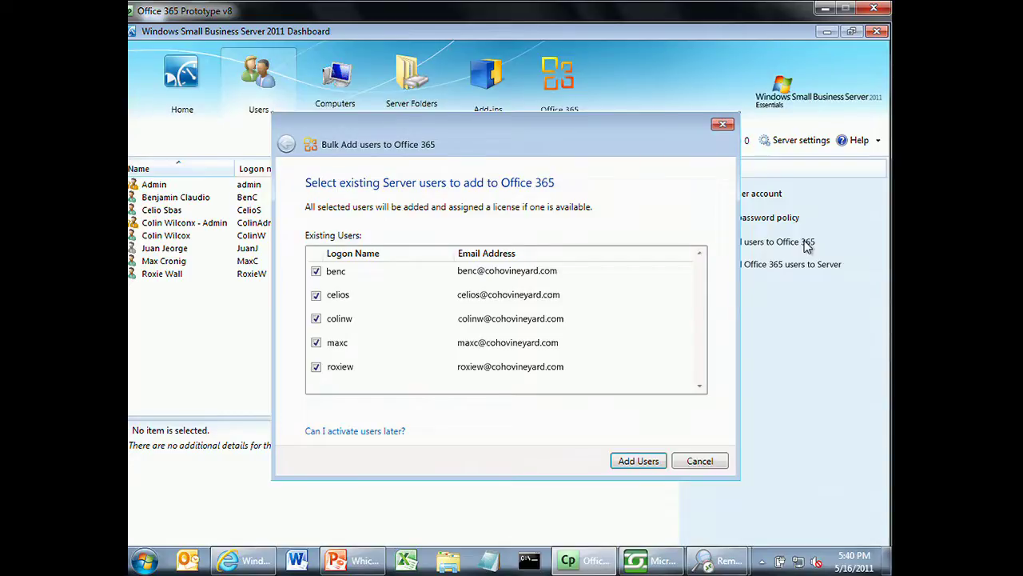
left_click(638, 461)
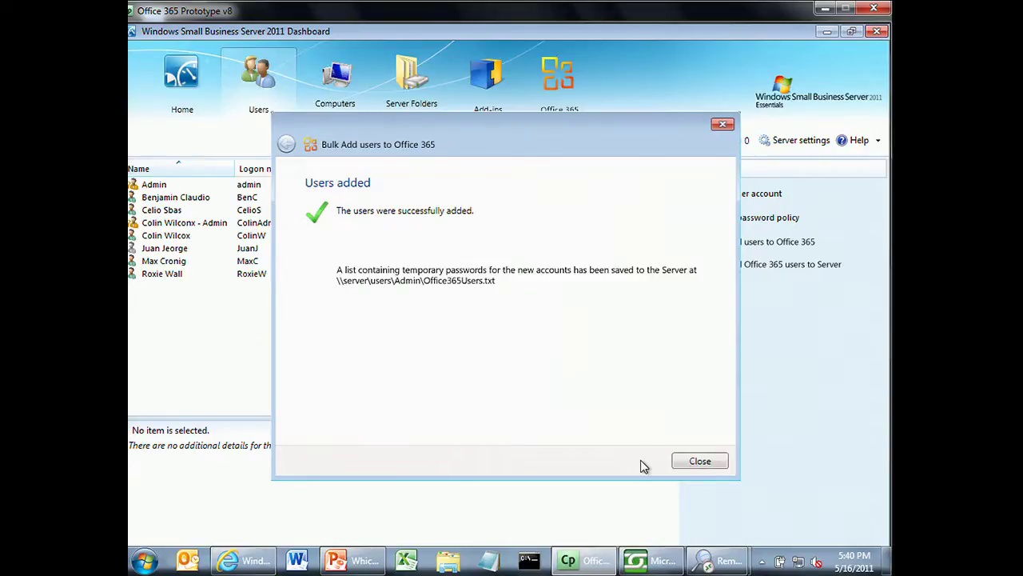
left_click(688, 462)
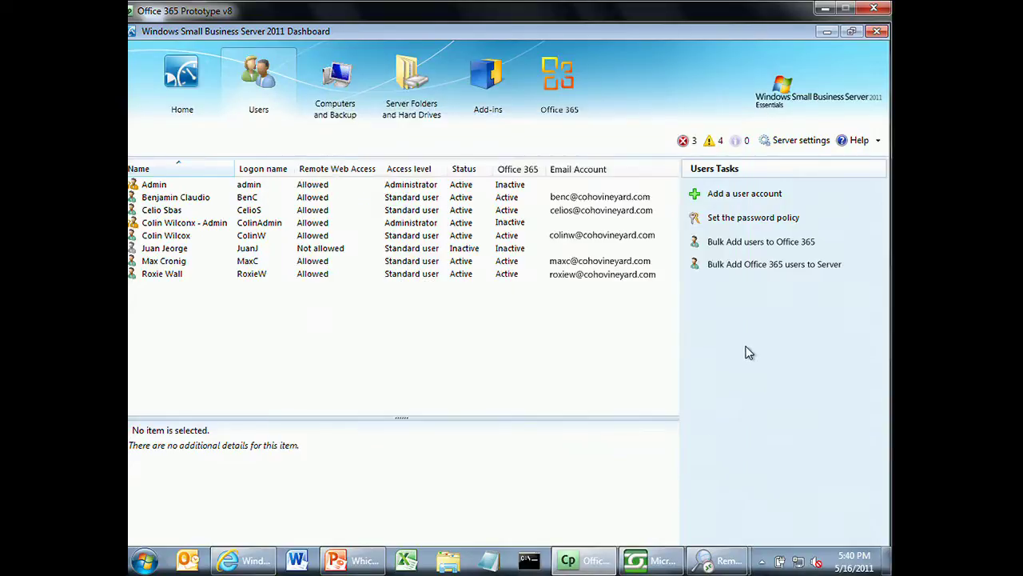
- Examine the bulk adding of Office 365 users to the server, including the existing server users offered for matching the first entry, and cancel
left_click(745, 267)
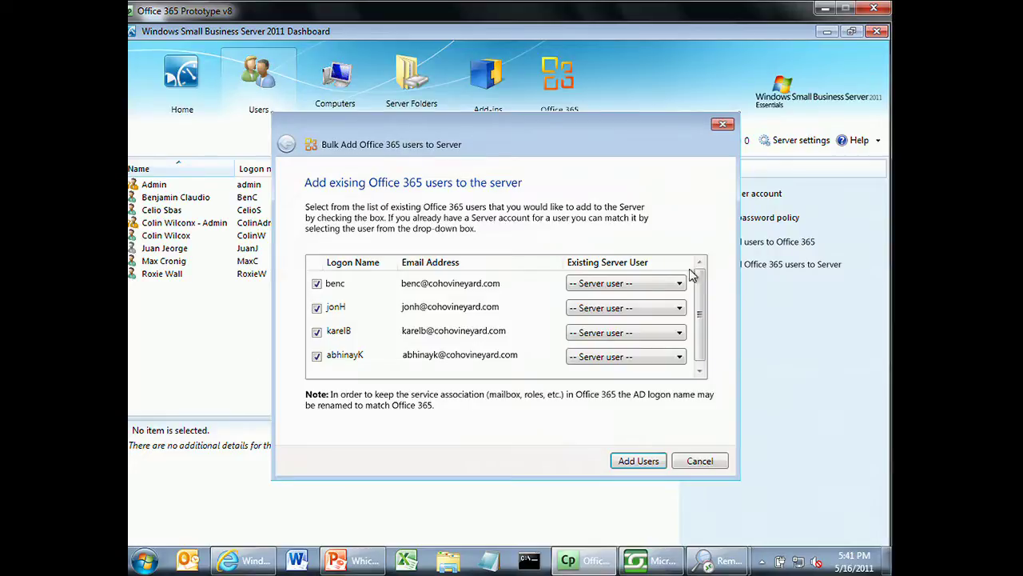
left_click(675, 285)
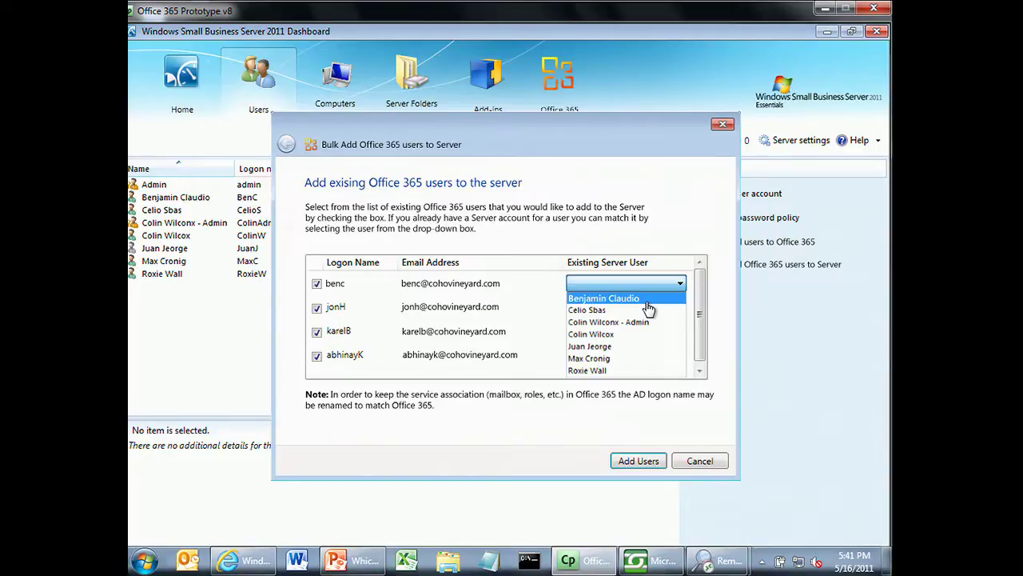
left_click(707, 460)
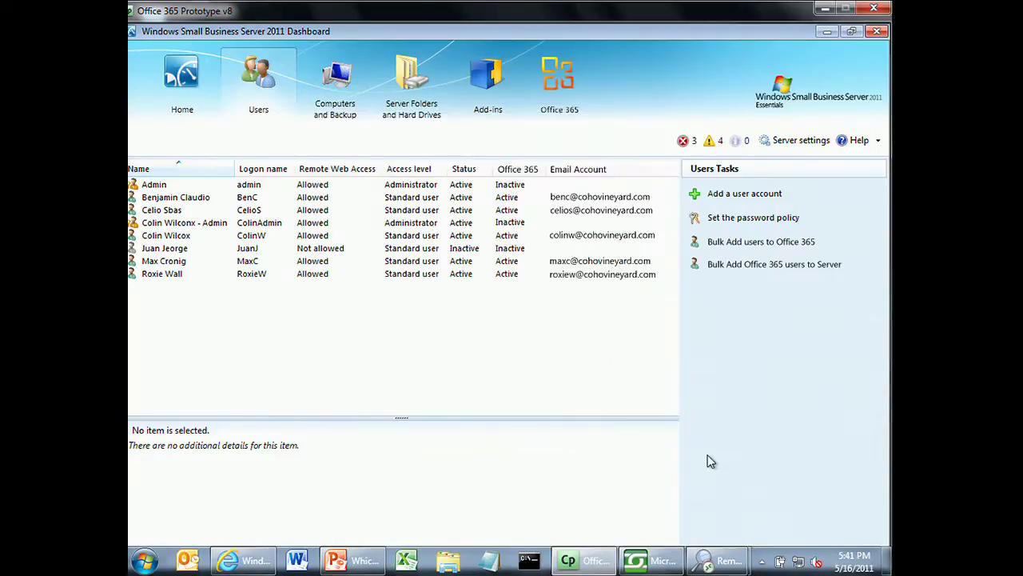
- Start a new Standard user account with the person's full name, user account name and password, and continue to its Office 365 settings
left_click(734, 195)
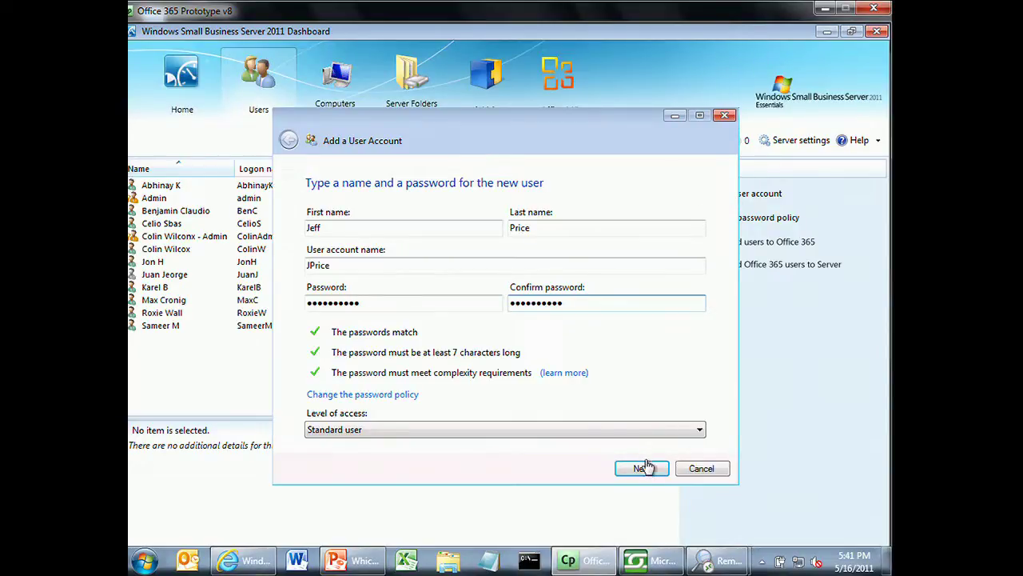
left_click(646, 471)
left_click(646, 471)
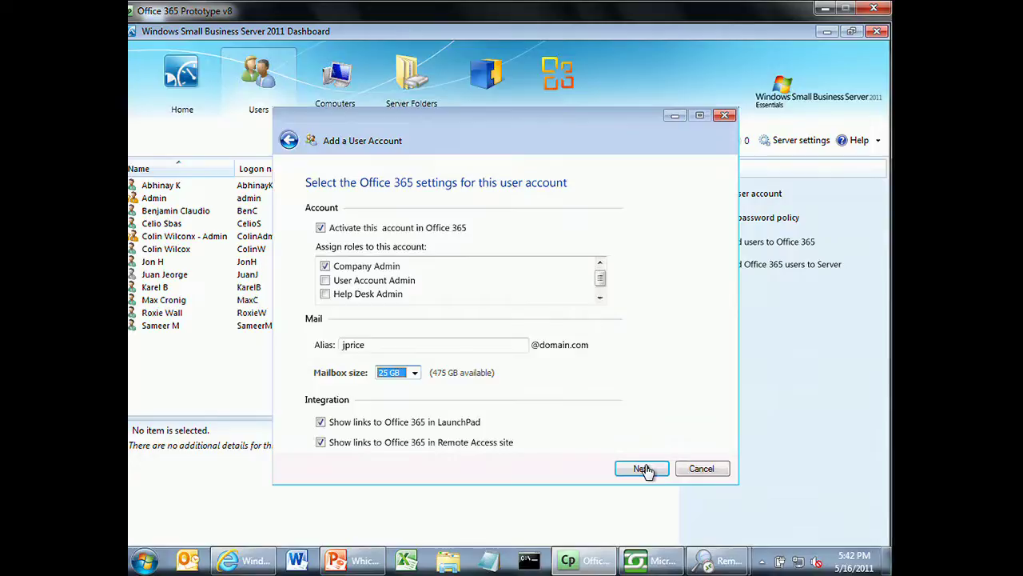
- Activate the account in Office 365 as Company Admin with a 25 GB mailbox, allow Remote Web Access and create the account
left_click(646, 470)
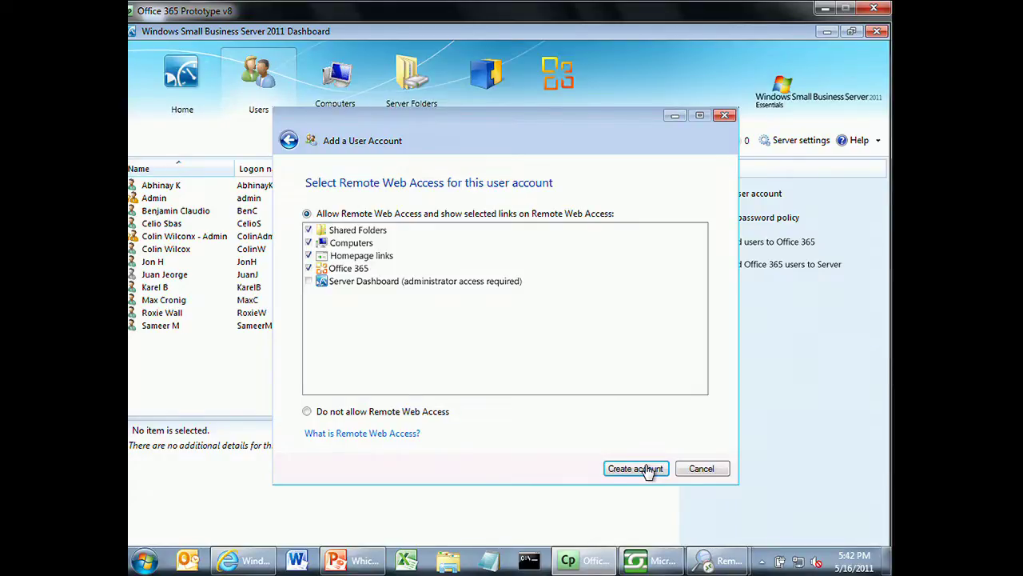
left_click(649, 470)
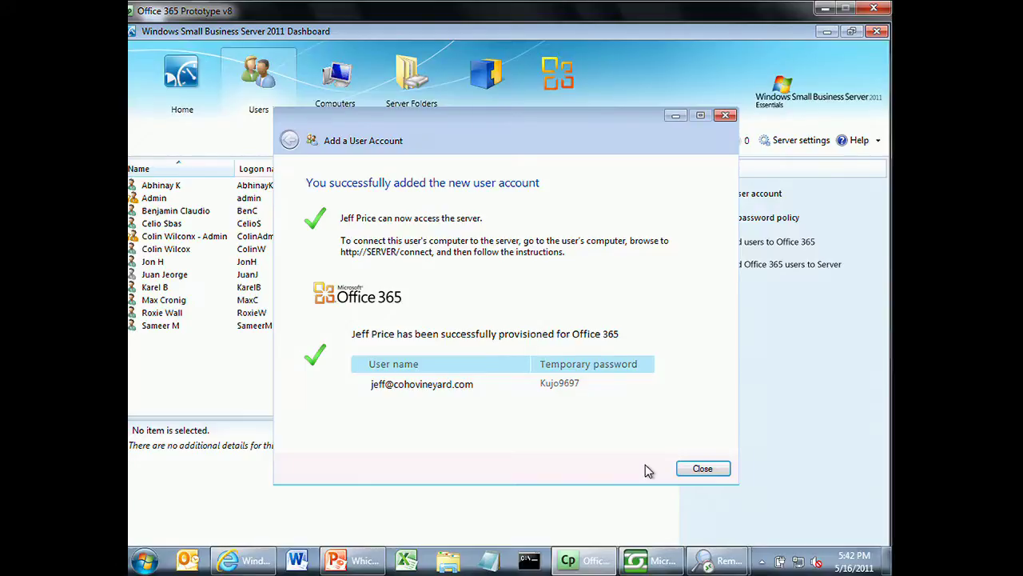
left_click(702, 469)
- Examine the Office 365 settings and mailbox size choices in the properties of the user listed below Admin, and cancel
left_click(190, 216)
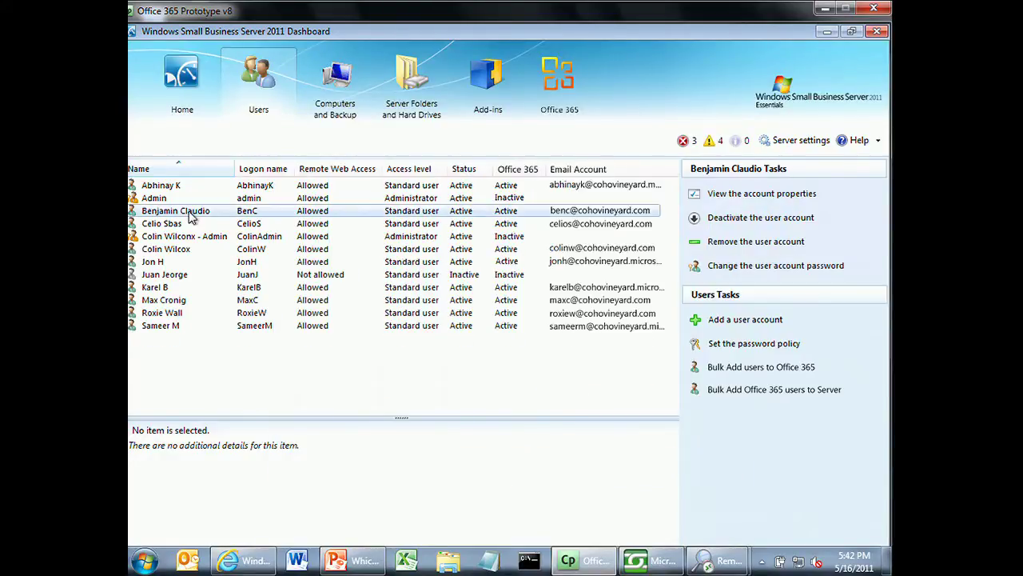
left_click(746, 195)
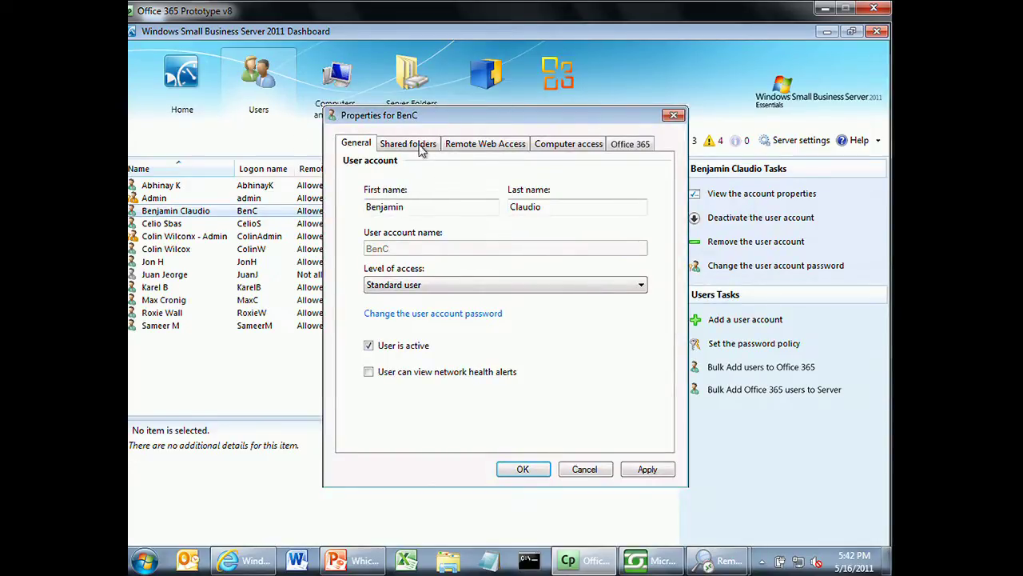
left_click(626, 147)
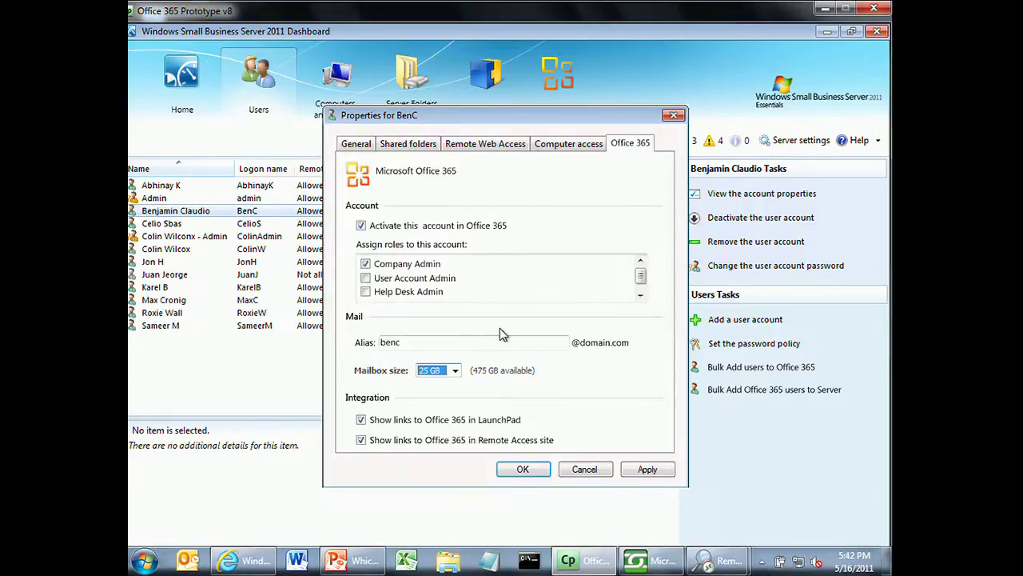
left_click(455, 372)
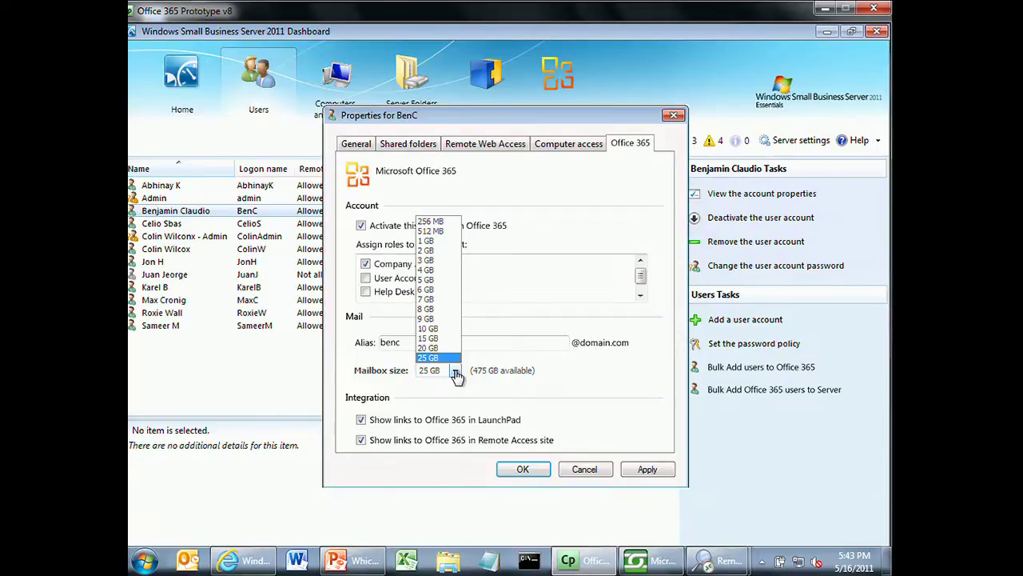
left_click(591, 473)
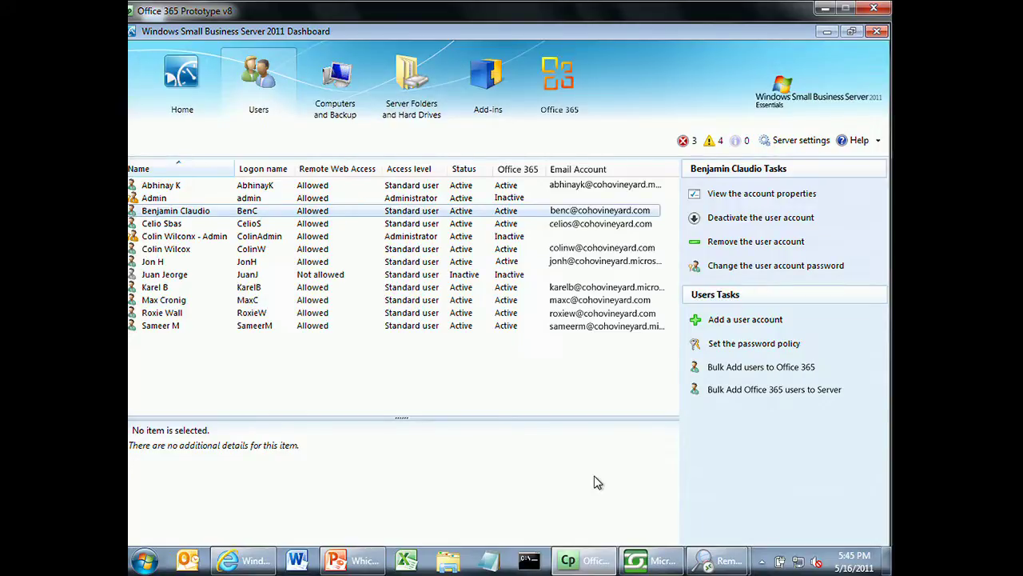
- Switch to the PowerPoint slide show and advance to the "Office 365 for small businesses" slide
key("alt+Tab")
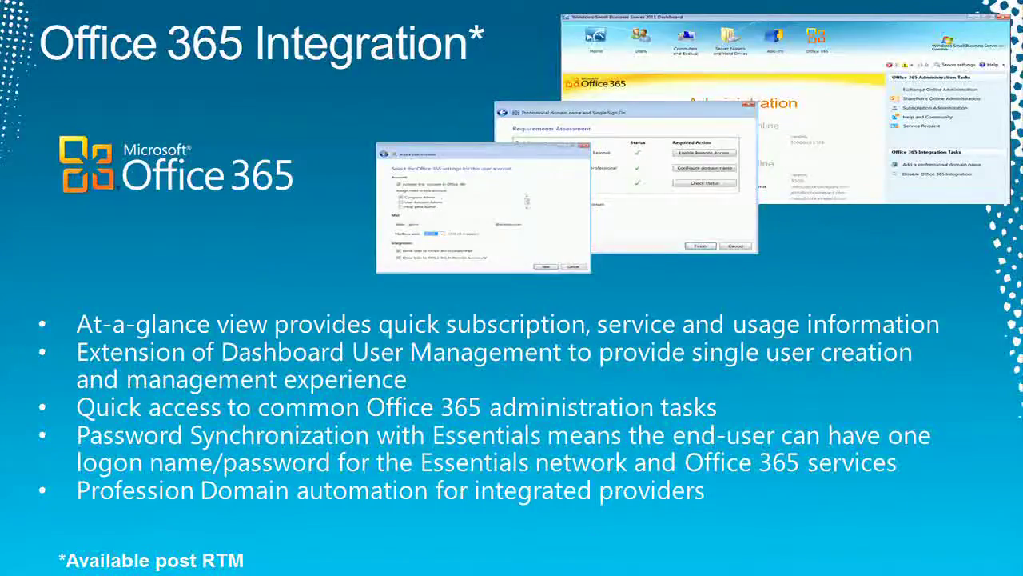
key("Right")
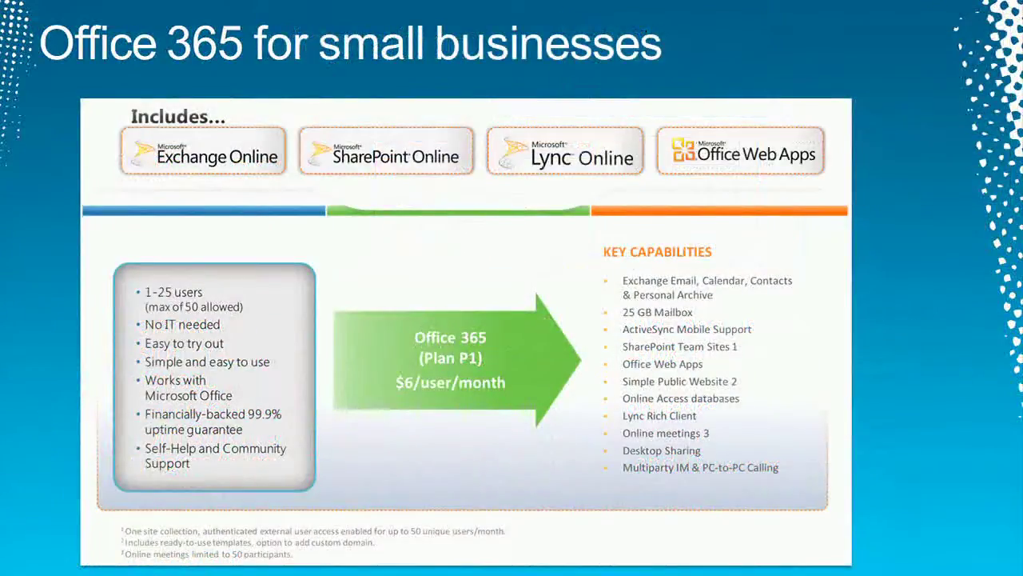